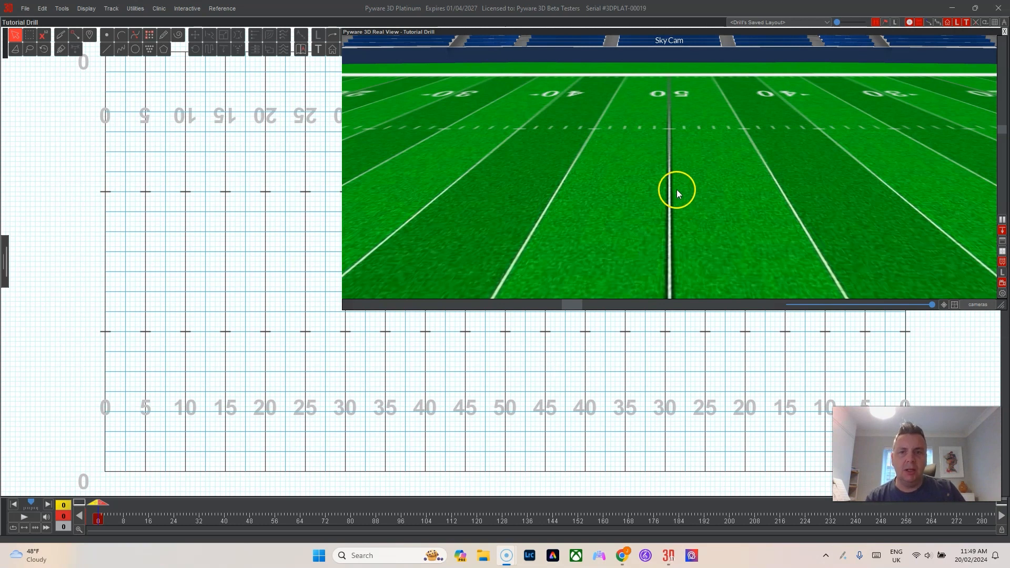
Switch to the desktop to view the Sailboat image, close it and return to Pyware 3D.
{"action": "left_click_drag", "start_coordinate": [654, 31], "coordinate": [432, 72]}
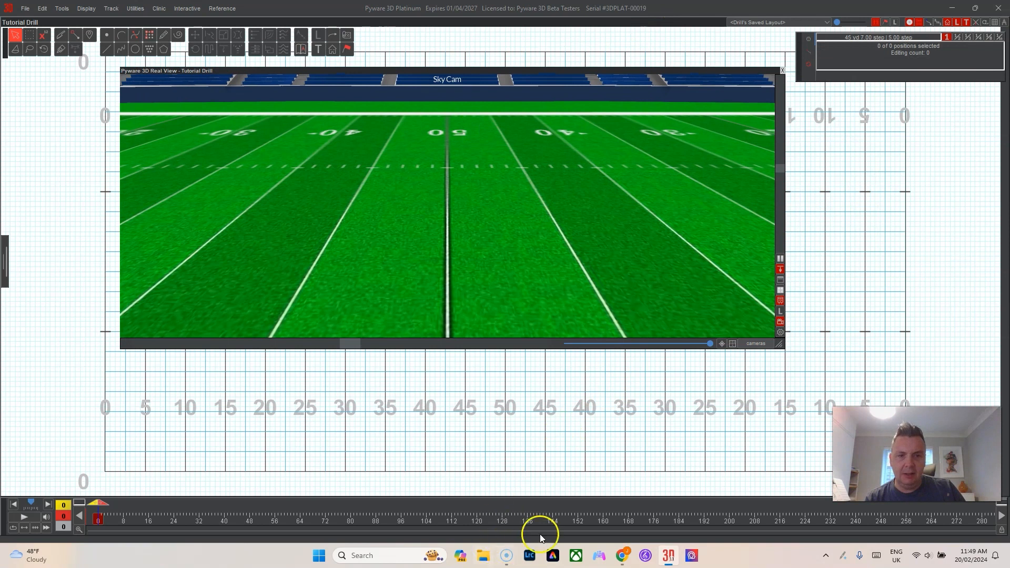
{"action": "left_click", "coordinate": [954, 9]}
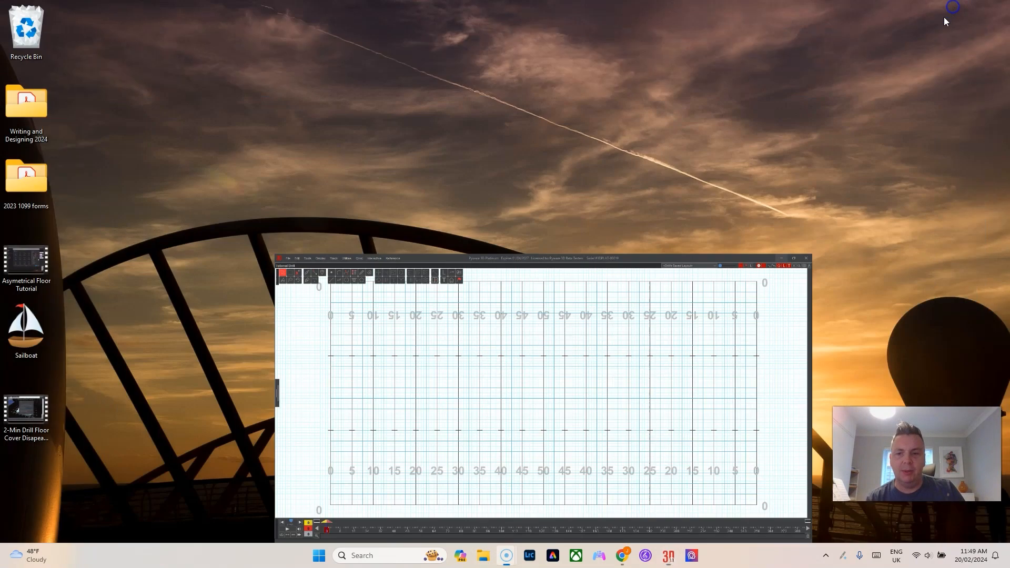
{"action": "double_click", "coordinate": [38, 340]}
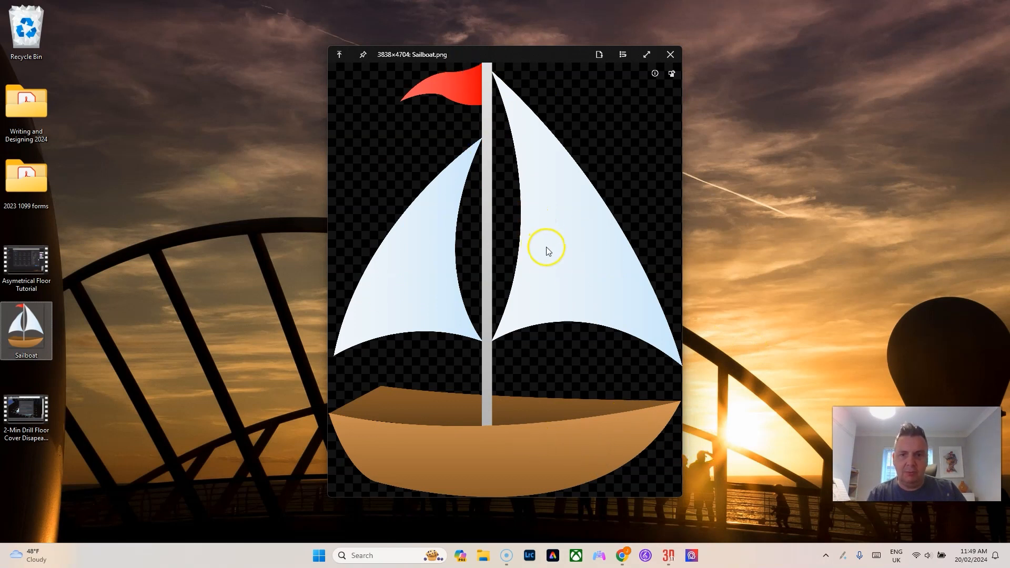
{"action": "key", "text": "Escape"}
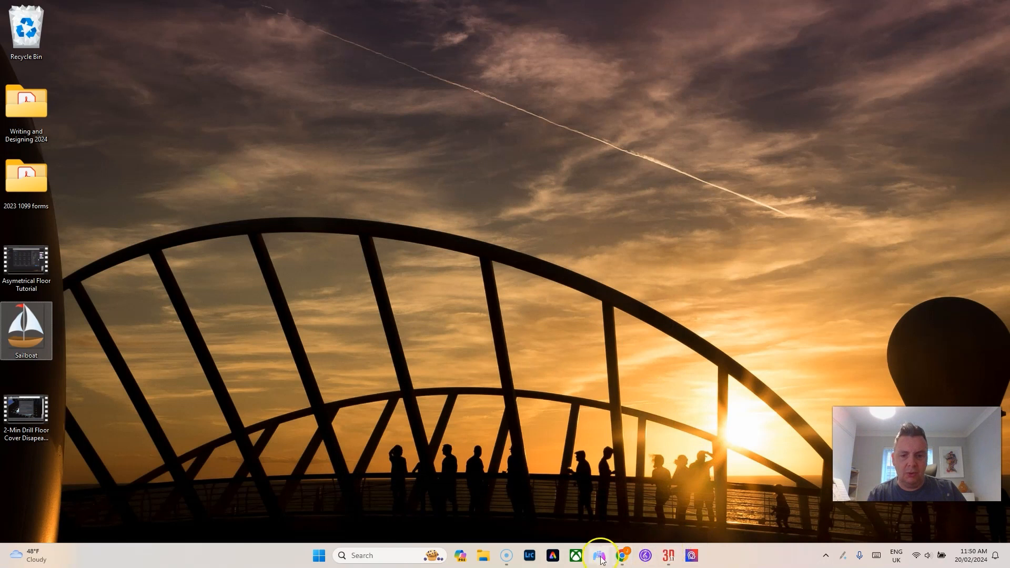
{"action": "left_click", "coordinate": [668, 555]}
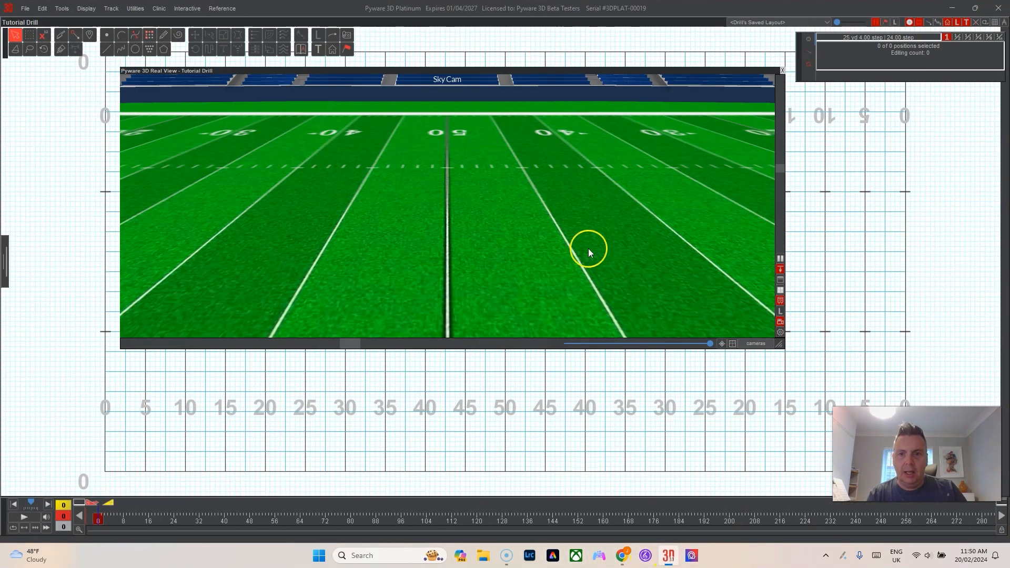
Collapse the Real View window and place a single performer on the 50-yard line at mid-field.
{"action": "double_click", "coordinate": [501, 69]}
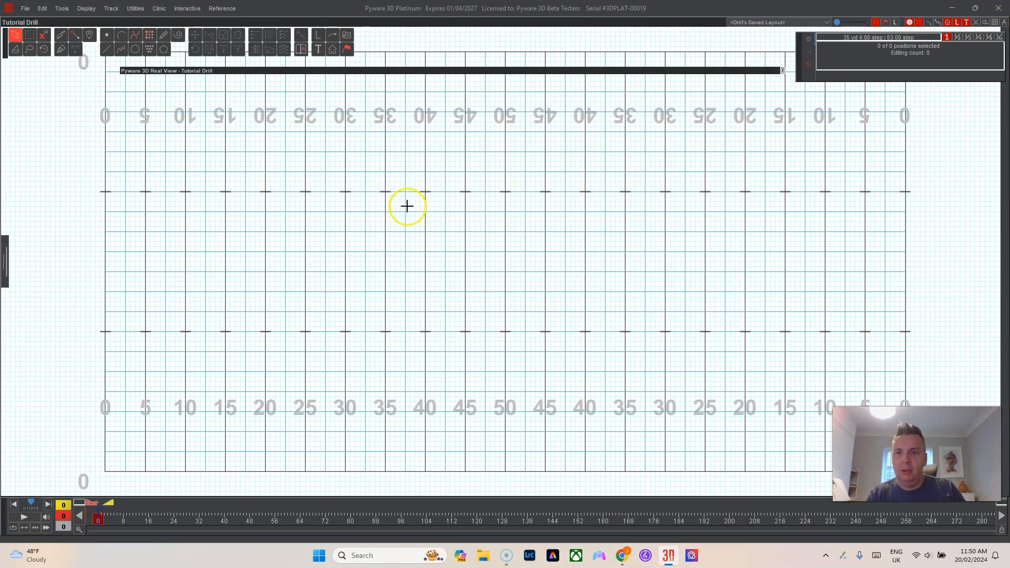
{"action": "left_click", "coordinate": [107, 39]}
{"action": "left_click", "coordinate": [506, 271]}
{"action": "left_click", "coordinate": [27, 116]}
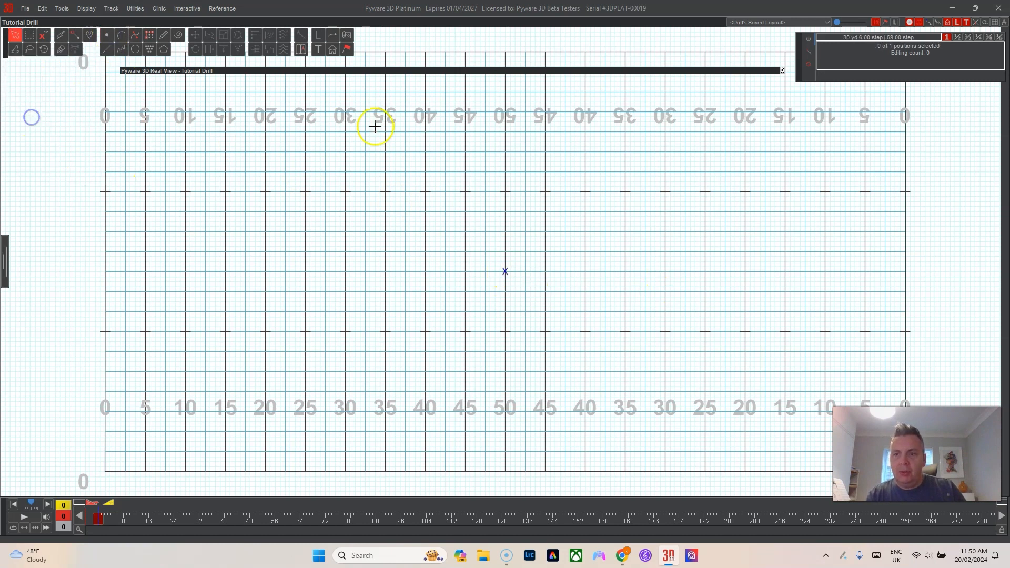
Assign the Triangular Prism Horizontal shape prop to the 50-yard-line performer, with a narrower Real View open beside the Visuals Editor.
{"action": "double_click", "coordinate": [426, 73]}
{"action": "left_click_drag", "start_coordinate": [778, 338], "coordinate": [447, 342]}
{"action": "left_click_drag", "start_coordinate": [490, 259], "coordinate": [530, 296]}
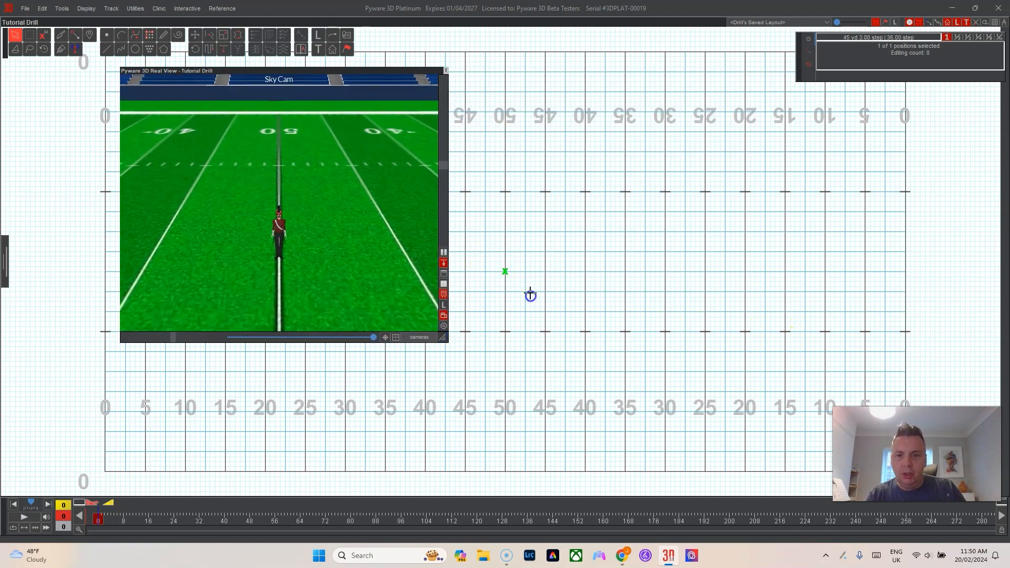
{"action": "left_click", "coordinate": [346, 48]}
{"action": "left_click_drag", "start_coordinate": [819, 301], "coordinate": [567, 116]}
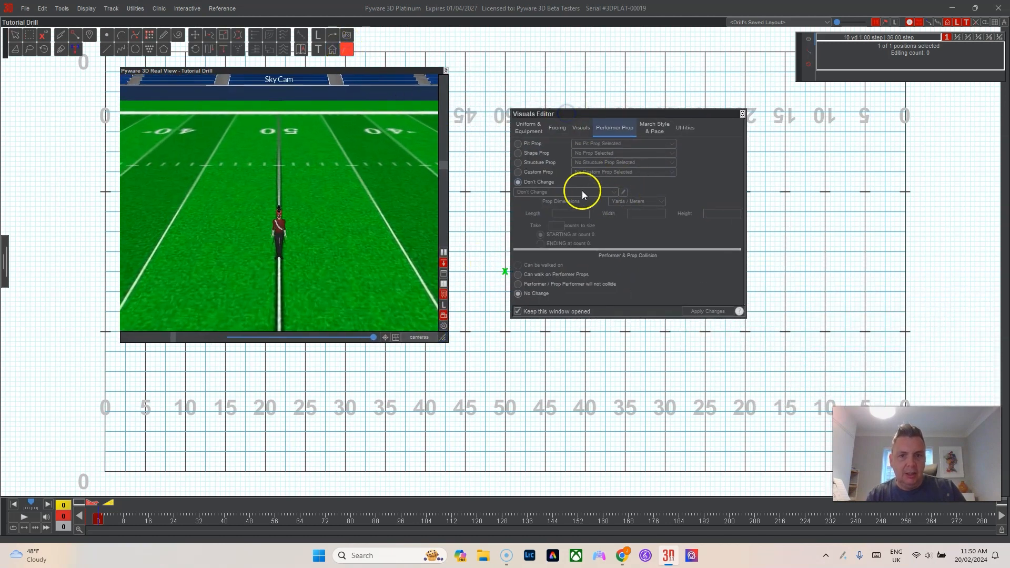
{"action": "left_click", "coordinate": [541, 156]}
{"action": "left_click", "coordinate": [596, 152]}
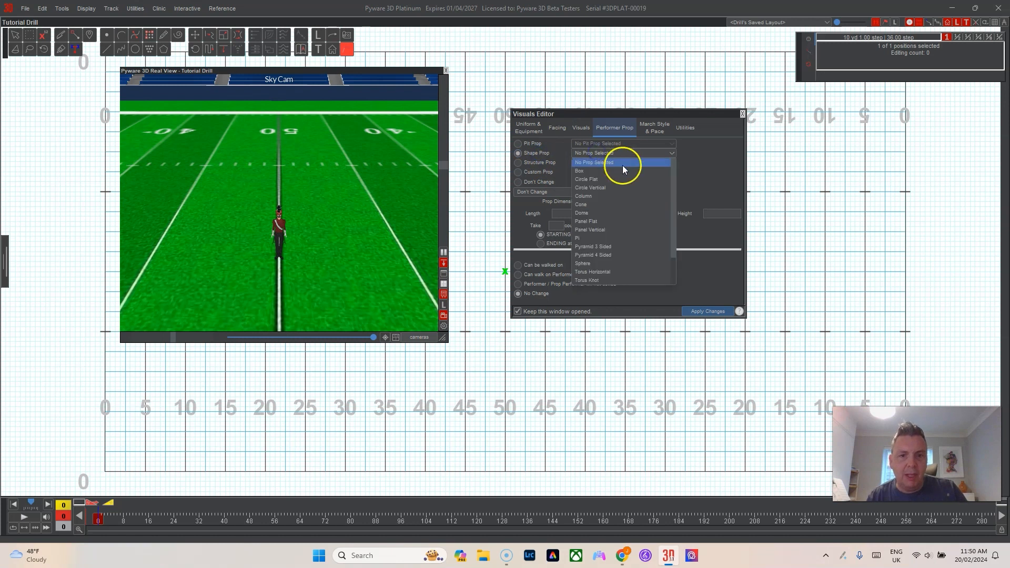
{"action": "scroll", "coordinate": [630, 170], "scroll_direction": "down", "scroll_amount": 2}
{"action": "left_click", "coordinate": [636, 221]}
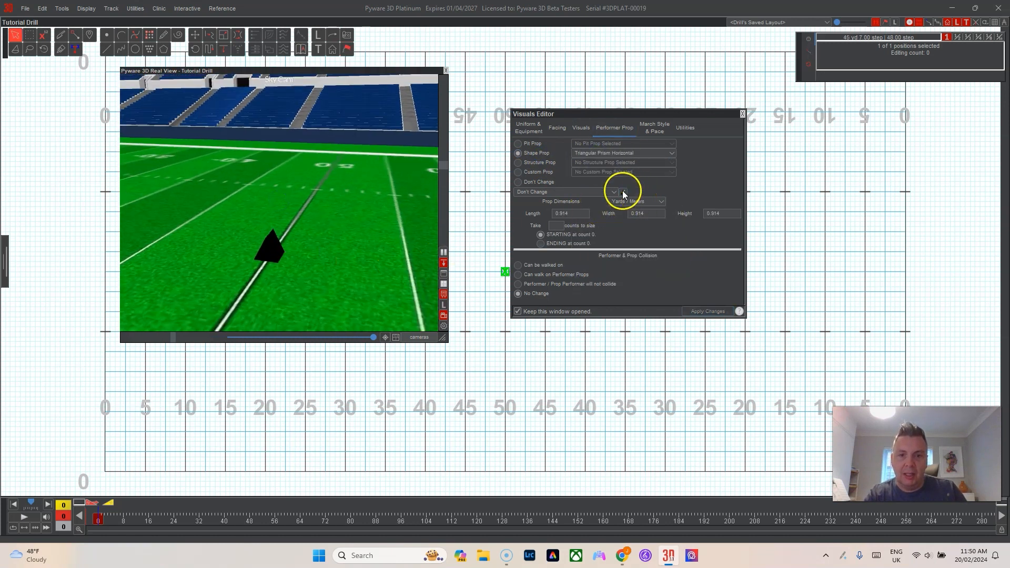
Set the prism prop's dimensions to 12 feet wide and 14 feet high and apply them.
{"action": "left_click", "coordinate": [647, 201]}
{"action": "left_click", "coordinate": [646, 221]}
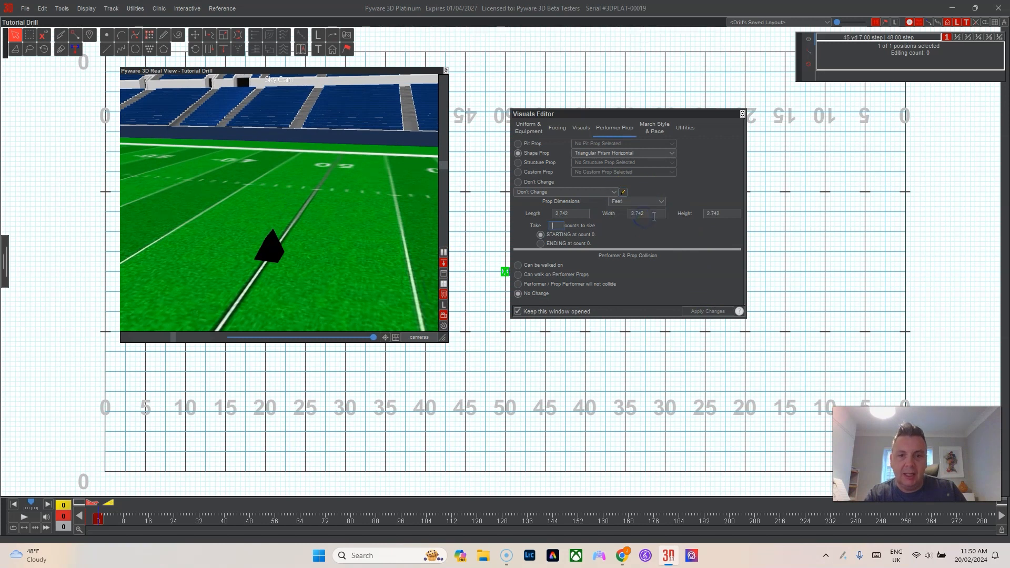
{"action": "type", "text": "12"}
{"action": "left_click", "coordinate": [734, 214]}
{"action": "type", "text": "14"}
{"action": "left_click", "coordinate": [708, 311]}
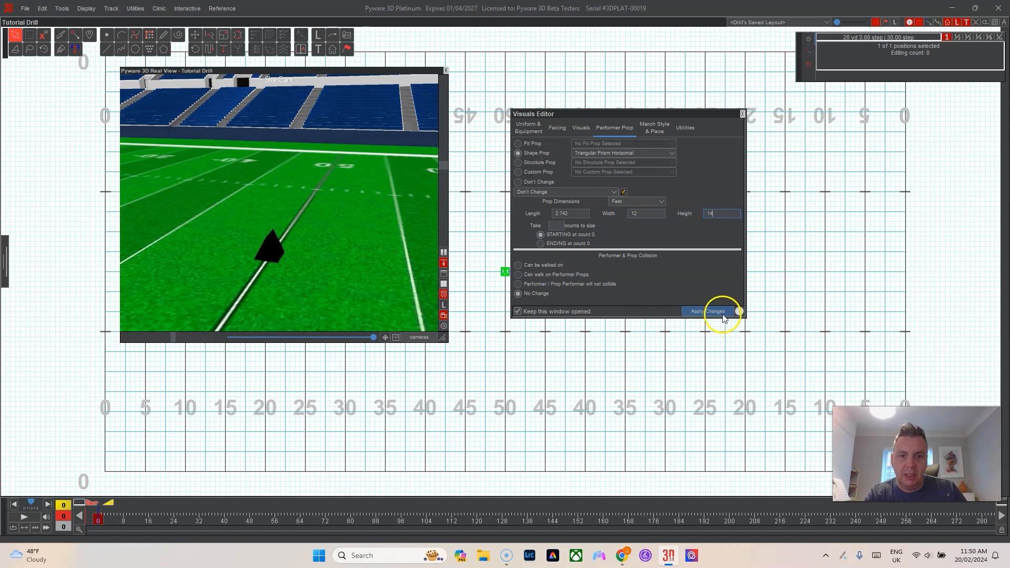
Enlarge the Real View window and examine the prism prop from different distances and angles.
{"action": "left_click_drag", "start_coordinate": [358, 247], "coordinate": [359, 257]}
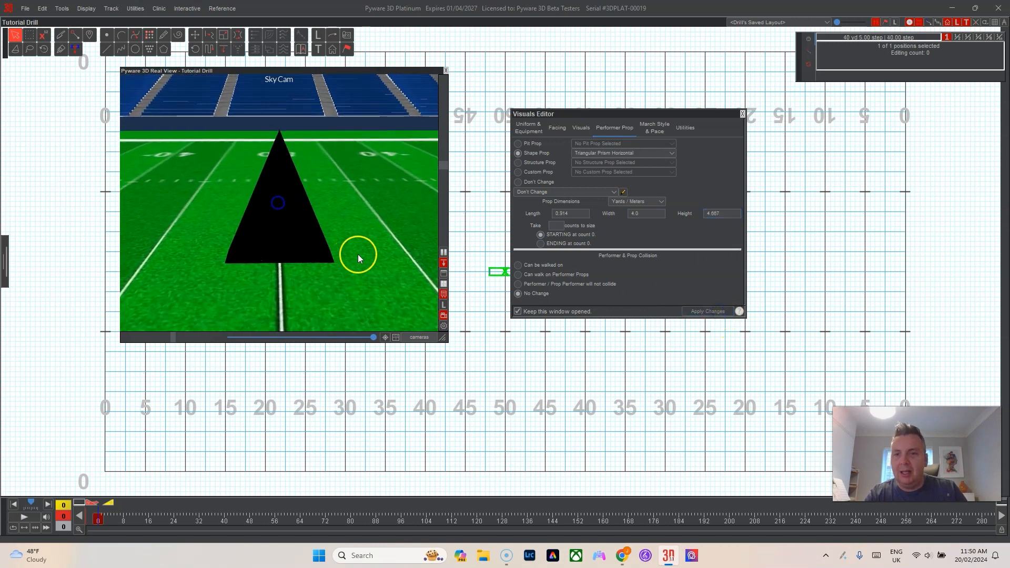
{"action": "scroll", "coordinate": [364, 299], "scroll_direction": "down", "scroll_amount": 1}
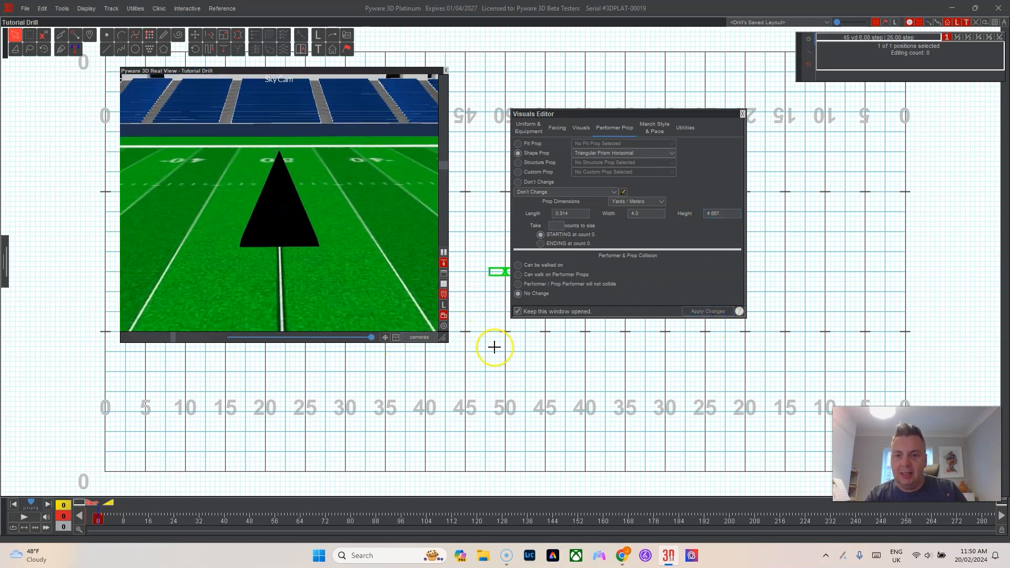
{"action": "left_click_drag", "start_coordinate": [443, 341], "coordinate": [912, 427]}
{"action": "left_click_drag", "start_coordinate": [751, 72], "coordinate": [596, 27]}
{"action": "left_click", "coordinate": [699, 380]}
{"action": "left_click_drag", "start_coordinate": [636, 333], "coordinate": [359, 203]}
{"action": "scroll", "coordinate": [392, 213], "scroll_direction": "up", "scroll_amount": 8}
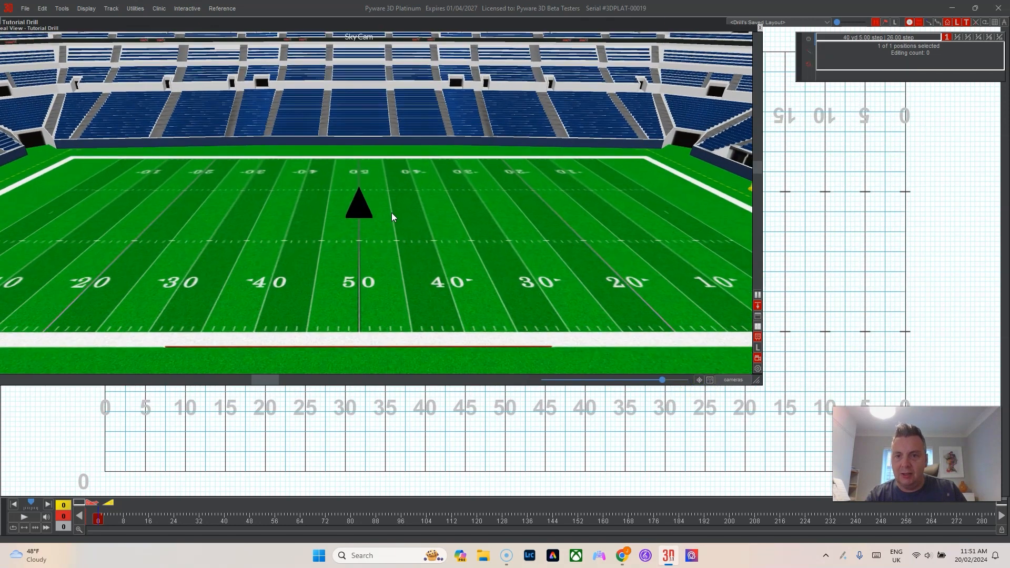
{"action": "left_click_drag", "start_coordinate": [394, 195], "coordinate": [359, 202]}
Collapse the Real View, deselect the prism performer and open the Sailboat image from the desktop again.
{"action": "double_click", "coordinate": [480, 28]}
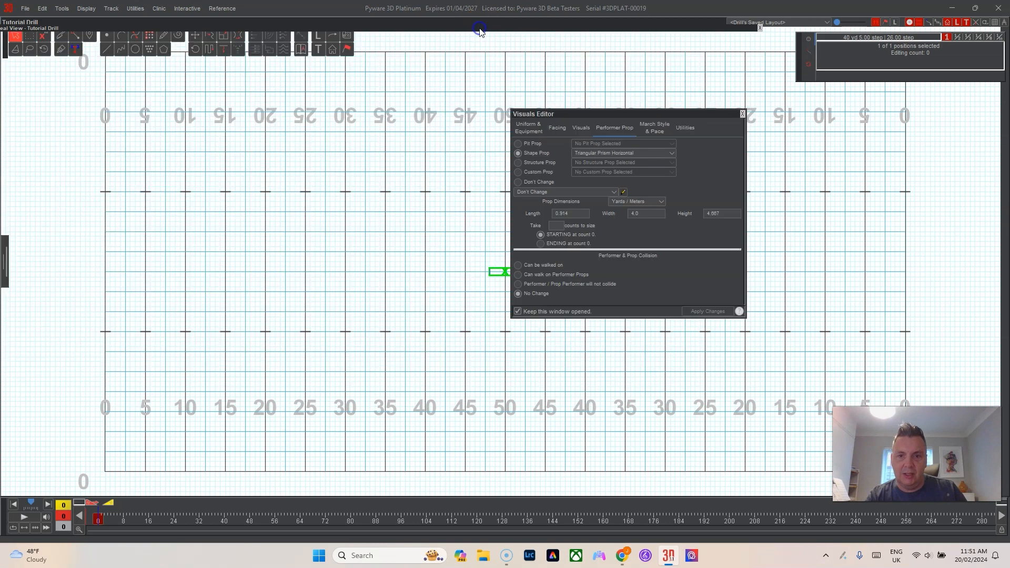
{"action": "left_click", "coordinate": [444, 225]}
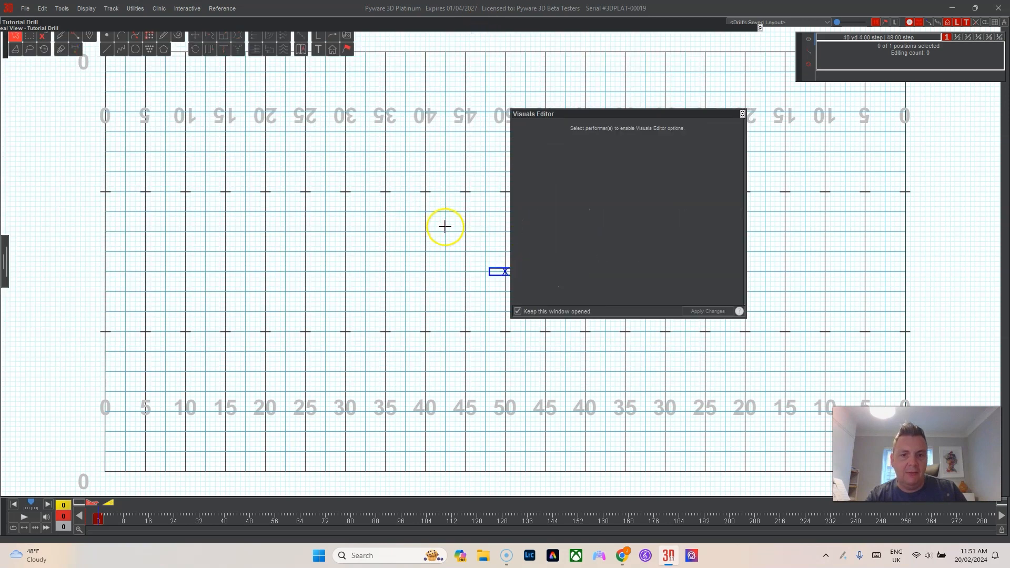
{"action": "left_click", "coordinate": [957, 8]}
{"action": "double_click", "coordinate": [29, 314]}
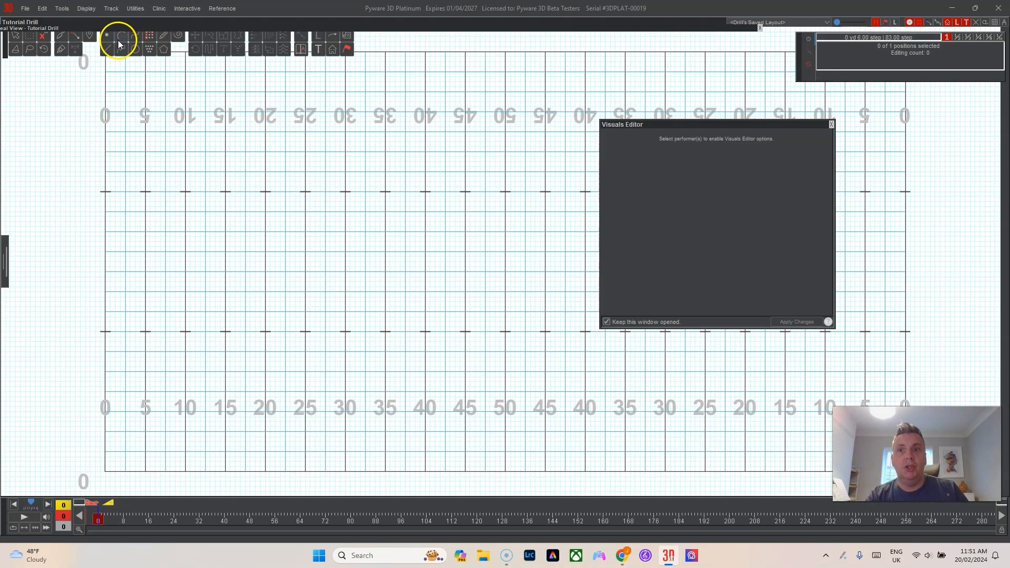
Place a single performer on the left 45-yard line at mid-field with the Point tool.
{"action": "left_click", "coordinate": [106, 35]}
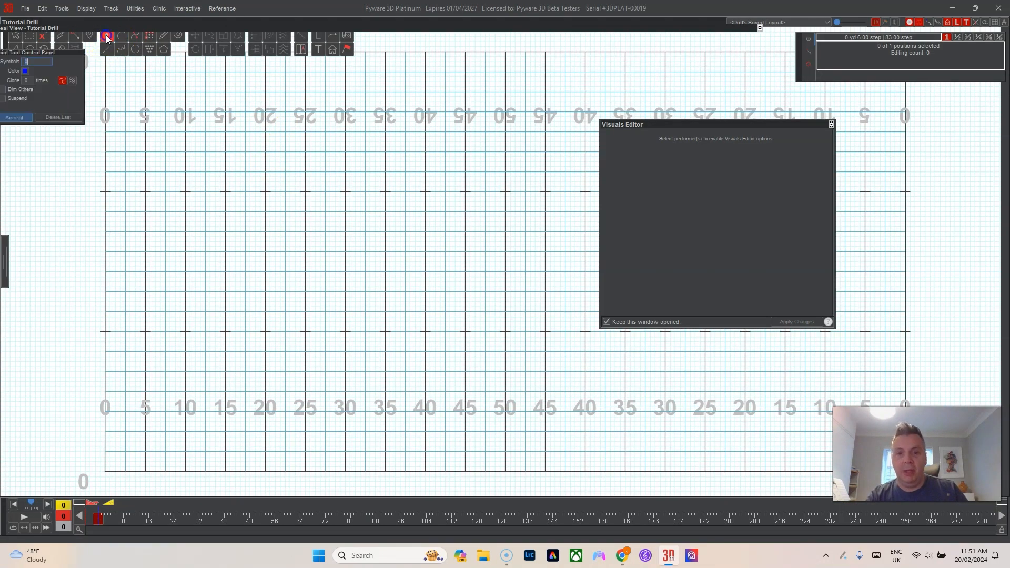
{"action": "left_click", "coordinate": [467, 271]}
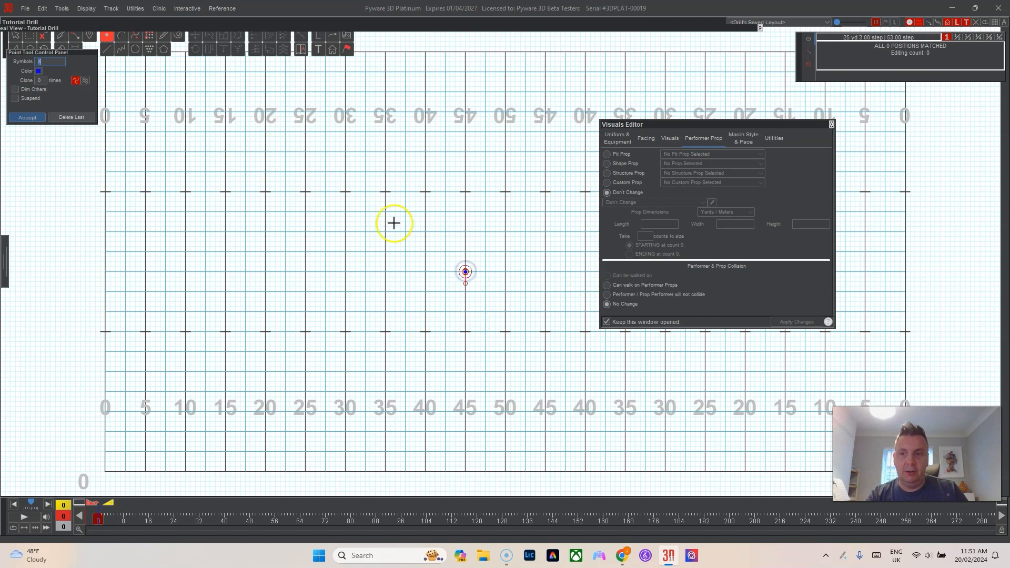
{"action": "right_click", "coordinate": [38, 115]}
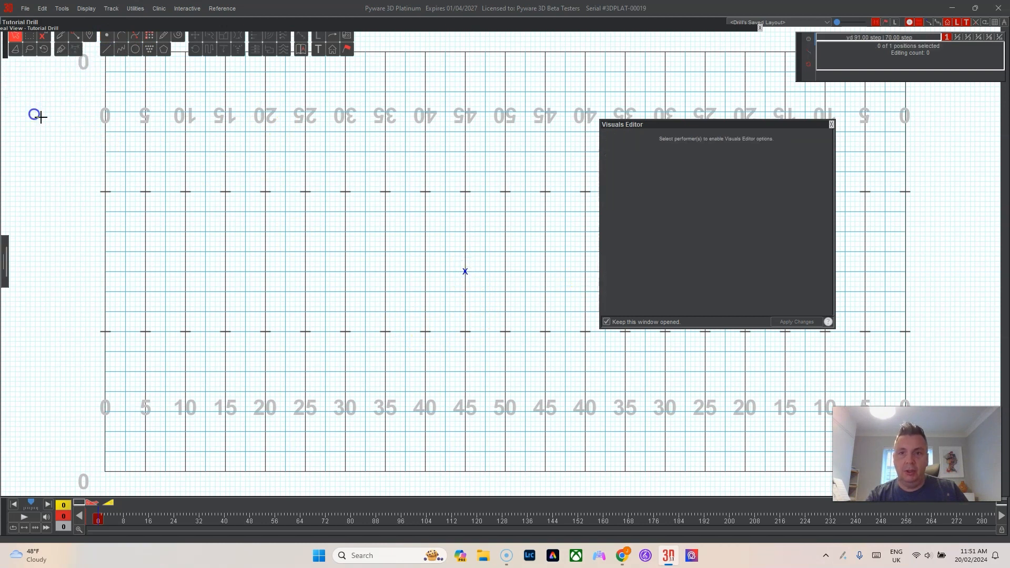
Assign the Panel Vertical shape prop to the 45-yard-line performer, with a shorter Real View open above the field.
{"action": "double_click", "coordinate": [415, 27]}
{"action": "left_click_drag", "start_coordinate": [756, 379], "coordinate": [761, 207]}
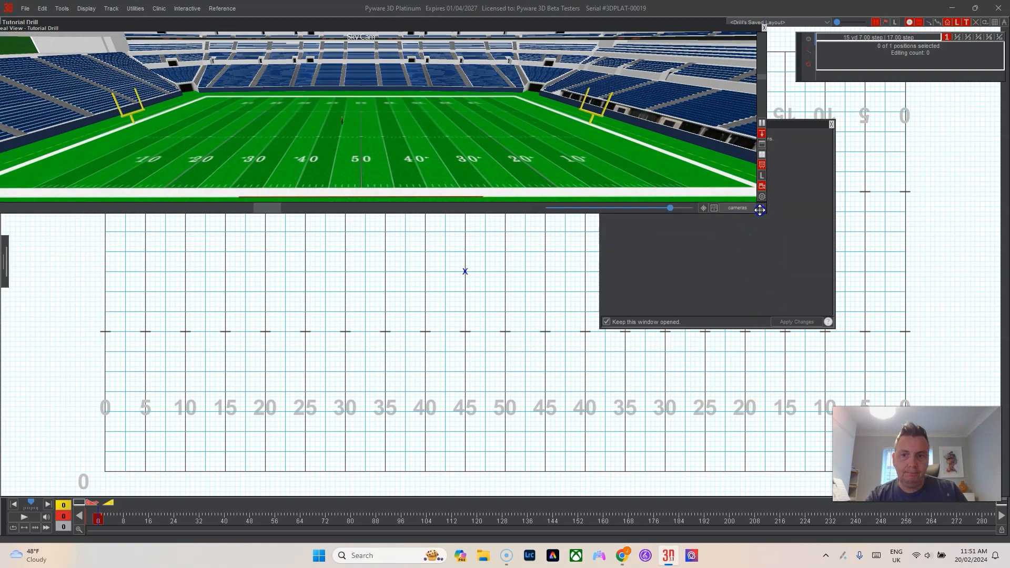
{"action": "left_click_drag", "start_coordinate": [453, 243], "coordinate": [492, 285]}
{"action": "left_click_drag", "start_coordinate": [799, 128], "coordinate": [722, 203]}
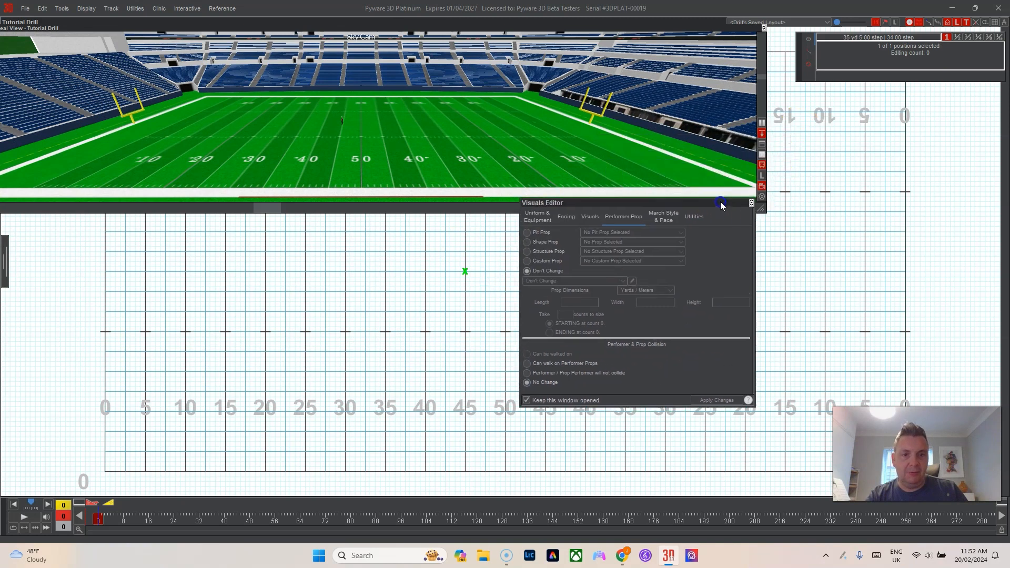
{"action": "left_click", "coordinate": [550, 244]}
{"action": "left_click", "coordinate": [601, 244]}
{"action": "left_click", "coordinate": [625, 321]}
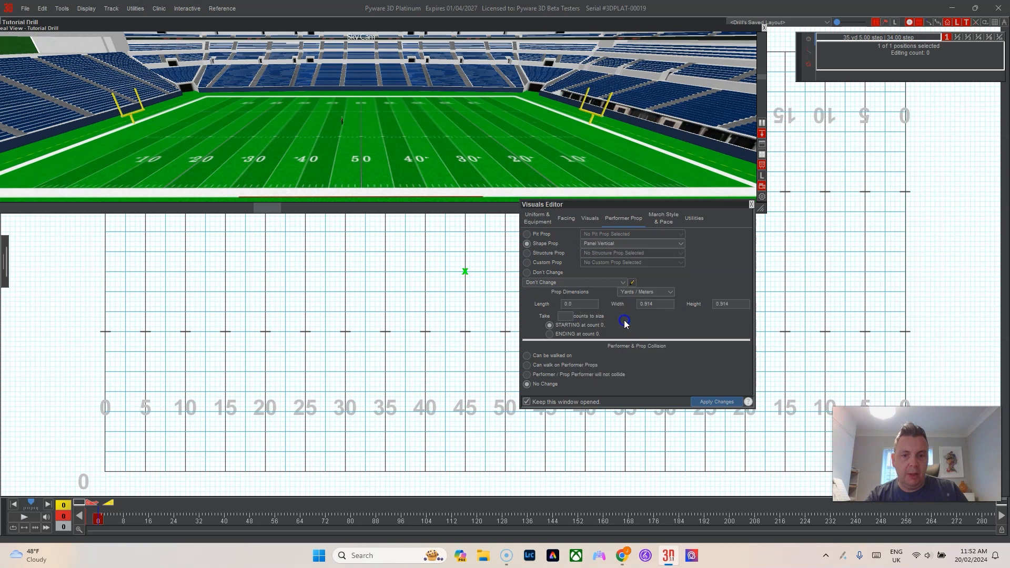
Set the vertical panel's dimensions to 12 feet wide and 14 feet high and apply them.
{"action": "double_click", "coordinate": [664, 304]}
{"action": "type", "text": "12"}
{"action": "double_click", "coordinate": [740, 309]}
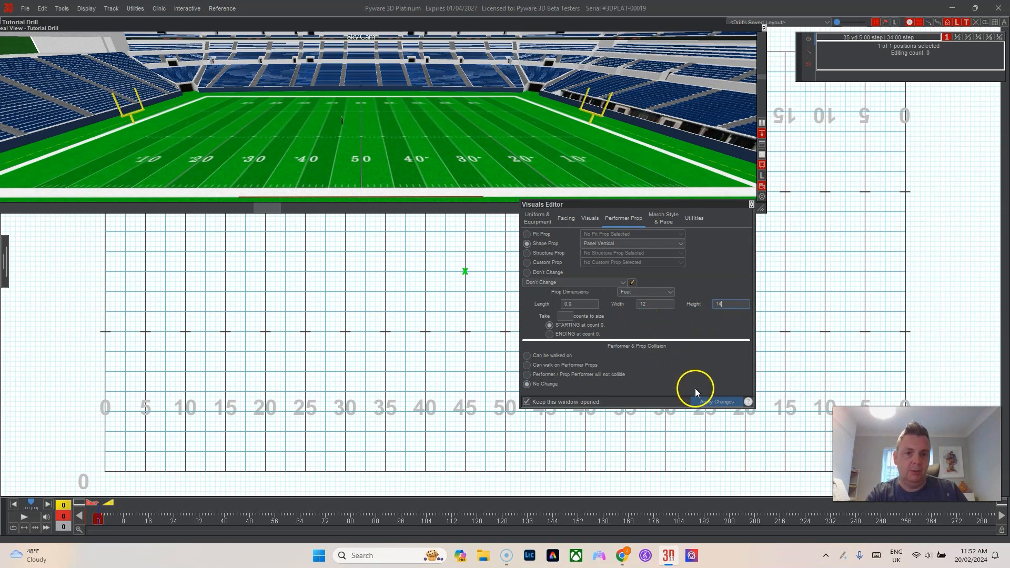
{"action": "type", "text": "14"}
{"action": "left_click", "coordinate": [702, 402]}
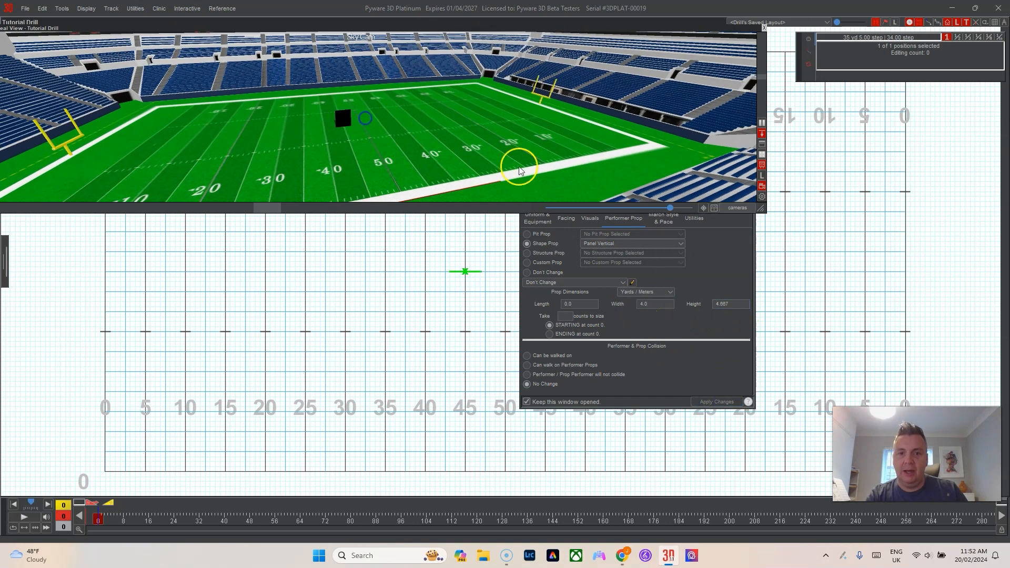
Enlarge the Real View and examine the vertical panel from the side and front, keeping the Visuals Editor clear of the view.
{"action": "left_click_drag", "start_coordinate": [760, 209], "coordinate": [671, 430]}
{"action": "left_click_drag", "start_coordinate": [343, 226], "coordinate": [311, 254]}
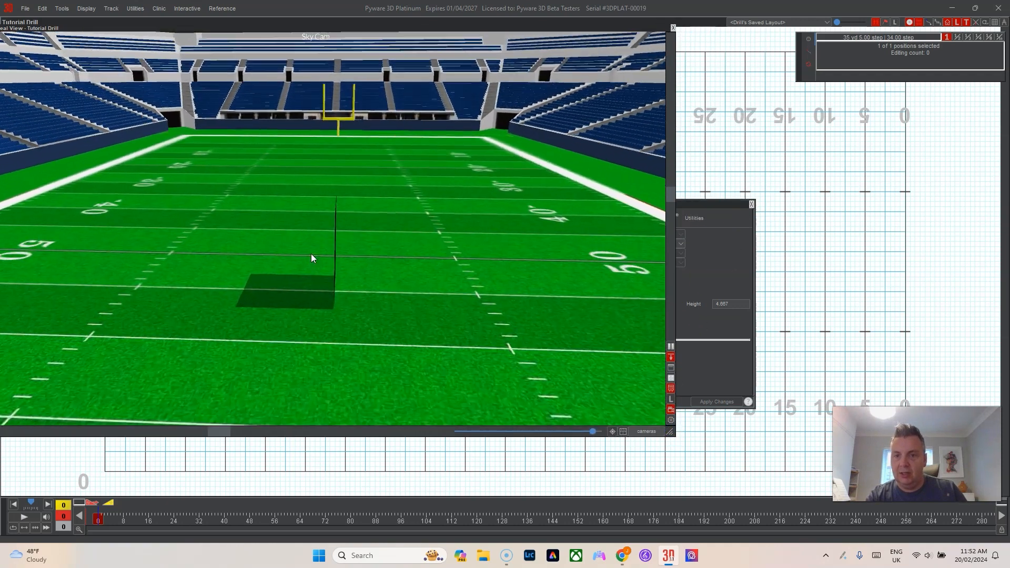
{"action": "scroll", "coordinate": [310, 253], "scroll_direction": "up", "scroll_amount": 3}
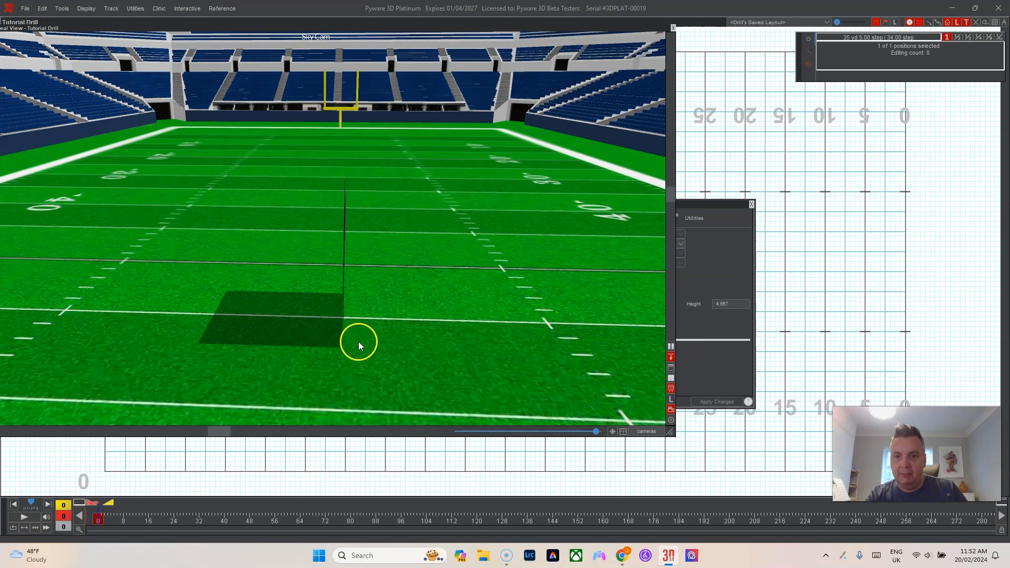
{"action": "left_click_drag", "start_coordinate": [354, 194], "coordinate": [316, 229]}
{"action": "mouse_move", "coordinate": [507, 242]}
{"action": "left_mouse_down"}
{"action": "mouse_move", "coordinate": [316, 229]}
{"action": "mouse_move", "coordinate": [445, 254]}
{"action": "left_mouse_up"}
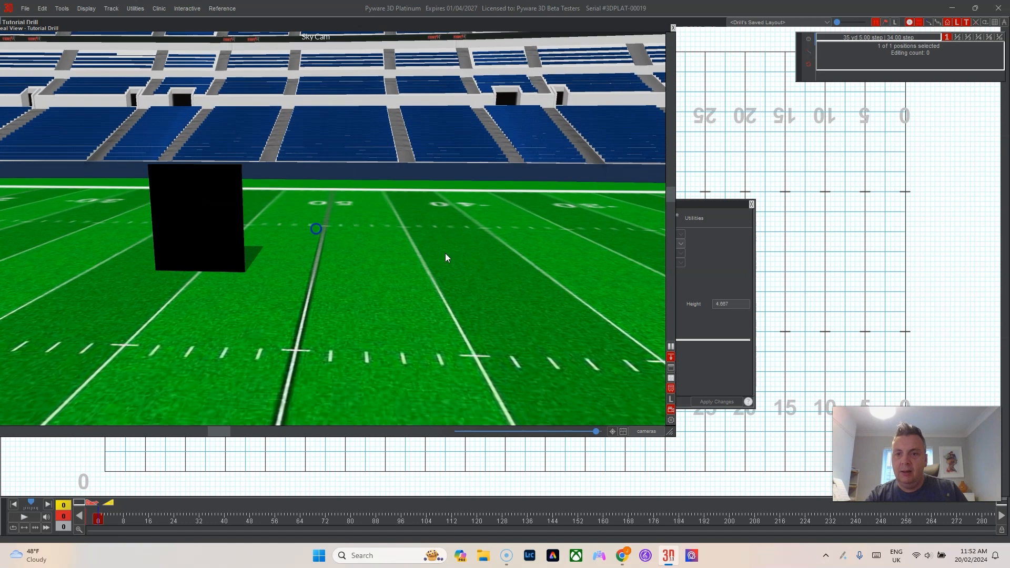
{"action": "scroll", "coordinate": [400, 231], "scroll_direction": "down", "scroll_amount": 3}
{"action": "left_click_drag", "start_coordinate": [353, 243], "coordinate": [321, 226]}
{"action": "scroll", "coordinate": [343, 249], "scroll_direction": "up", "scroll_amount": 2}
{"action": "left_click_drag", "start_coordinate": [705, 198], "coordinate": [906, 138]}
{"action": "left_click_drag", "start_coordinate": [356, 212], "coordinate": [316, 229]}
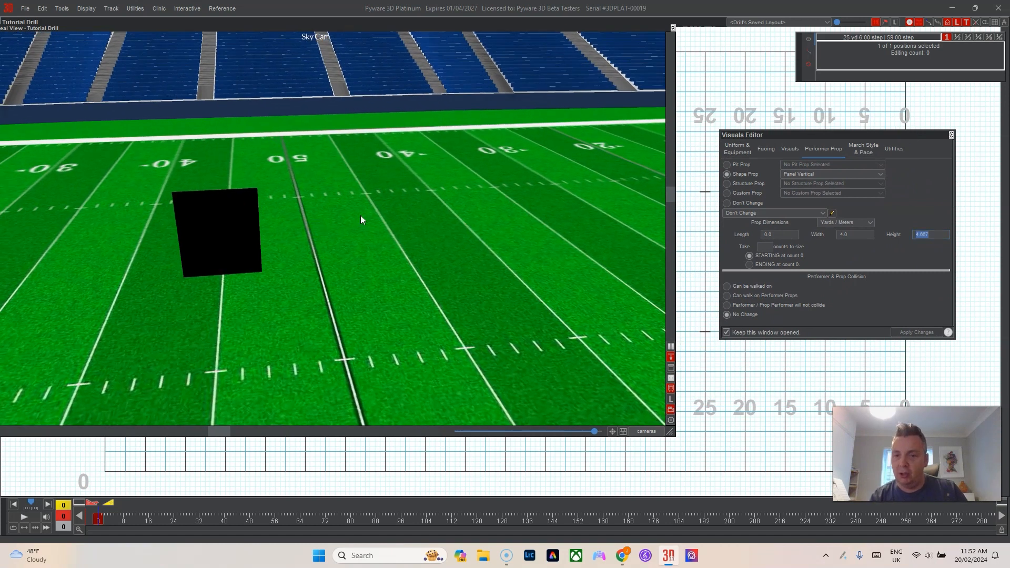
{"action": "left_click_drag", "start_coordinate": [440, 284], "coordinate": [315, 228]}
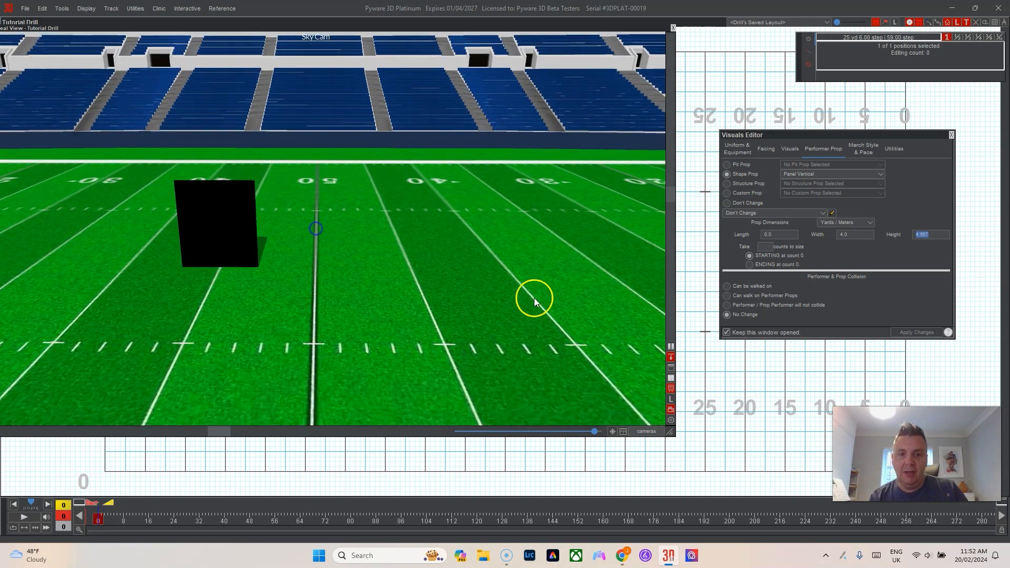
Apply the Sailboat PNG file from the Desktop as the image on the vertical panel prop.
{"action": "left_click", "coordinate": [831, 211]}
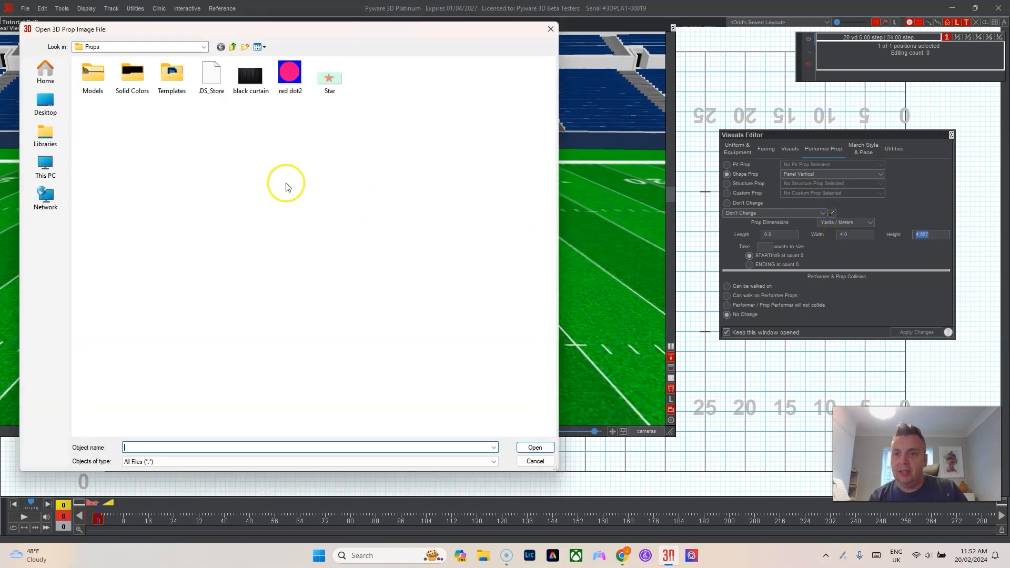
{"action": "left_click", "coordinate": [52, 111]}
{"action": "left_click", "coordinate": [329, 190]}
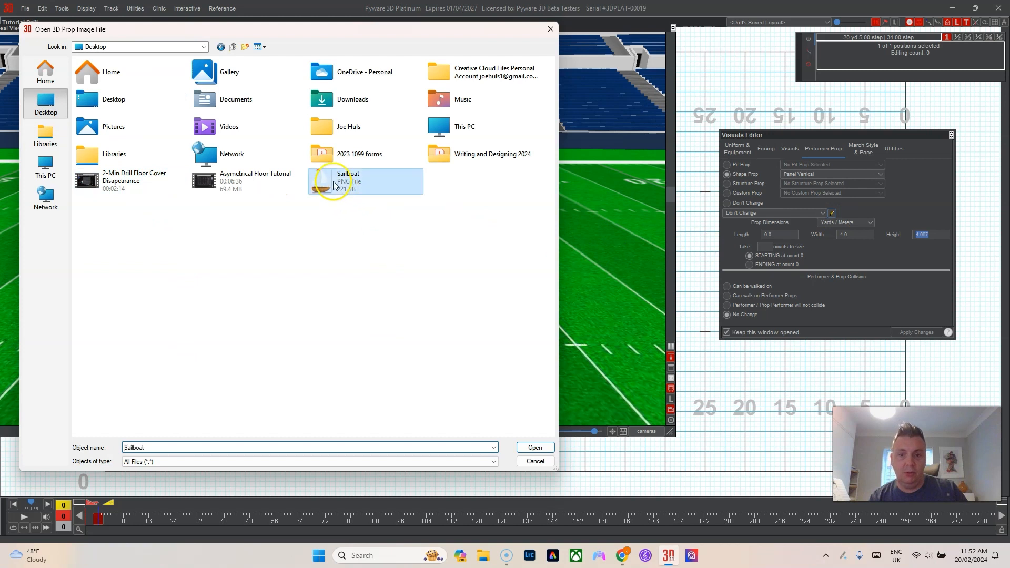
{"action": "left_click", "coordinate": [533, 448]}
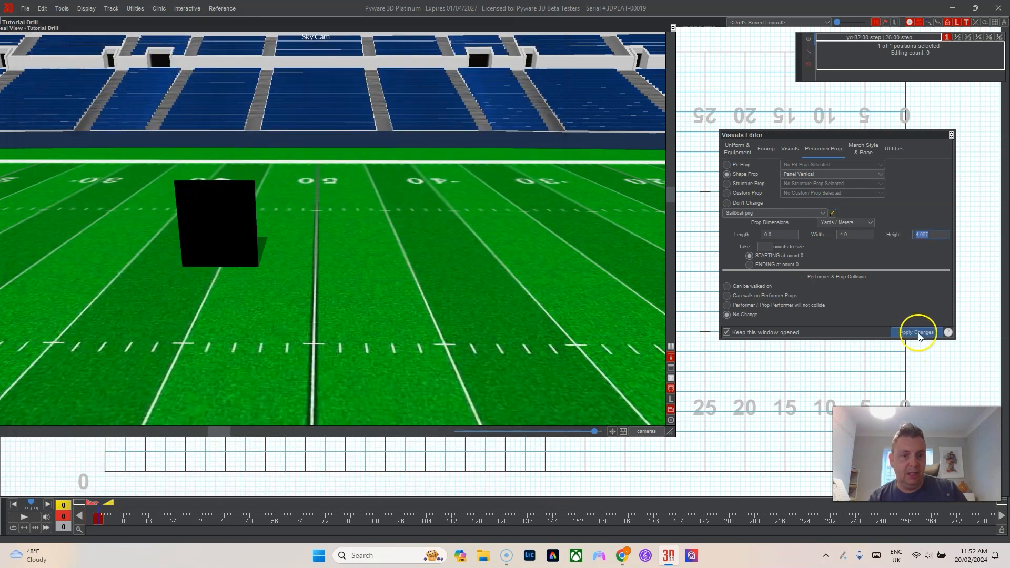
{"action": "left_click", "coordinate": [914, 331]}
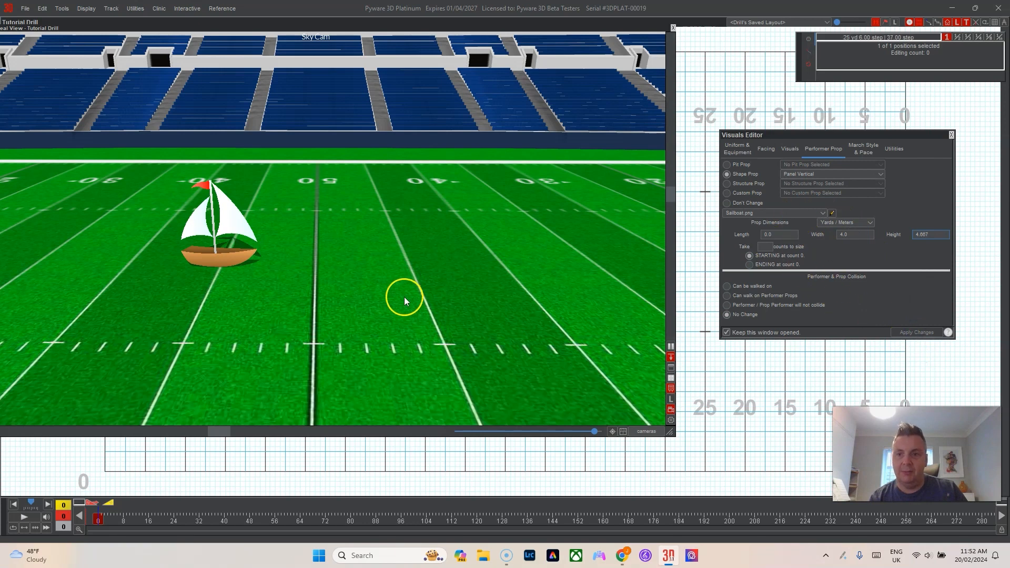
Inspect the sailboat prop in the Real View, close the Visuals Editor, and shrink the Real View to uncover the drill field.
{"action": "left_click_drag", "start_coordinate": [393, 300], "coordinate": [315, 229]}
{"action": "scroll", "coordinate": [426, 311], "scroll_direction": "down", "scroll_amount": 2}
{"action": "scroll", "coordinate": [427, 311], "scroll_direction": "down", "scroll_amount": 4}
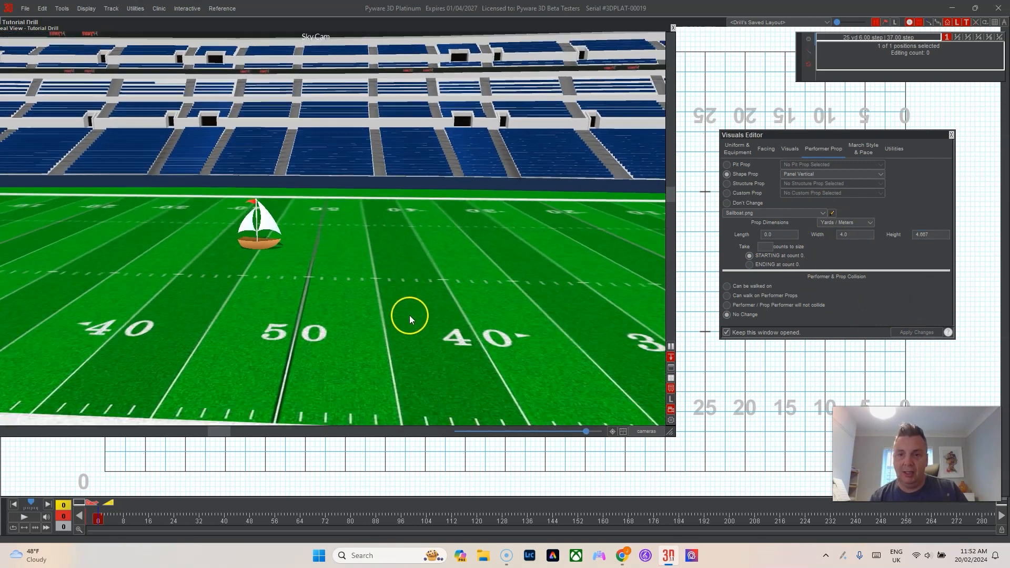
{"action": "scroll", "coordinate": [396, 272], "scroll_direction": "down", "scroll_amount": 2}
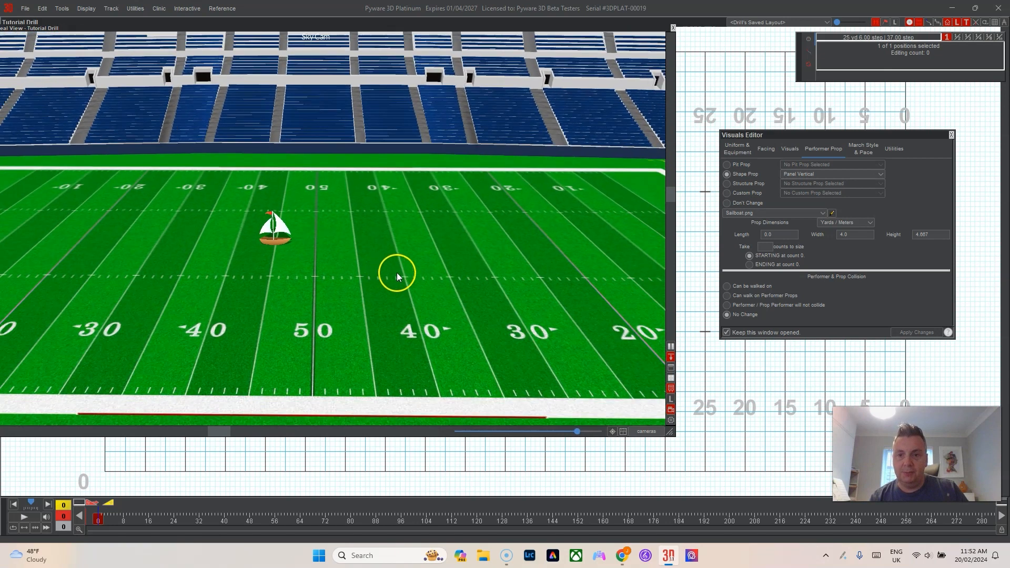
{"action": "left_click", "coordinate": [952, 135]}
{"action": "mouse_move", "coordinate": [443, 31]}
{"action": "left_mouse_down"}
{"action": "mouse_move", "coordinate": [683, 45]}
{"action": "mouse_move", "coordinate": [560, 50]}
{"action": "left_mouse_up"}
{"action": "left_click_drag", "start_coordinate": [784, 446], "coordinate": [638, 225]}
Paste the sailboat performer as a new performer on the left 45-yard line at the front hash.
{"action": "left_click", "coordinate": [546, 302]}
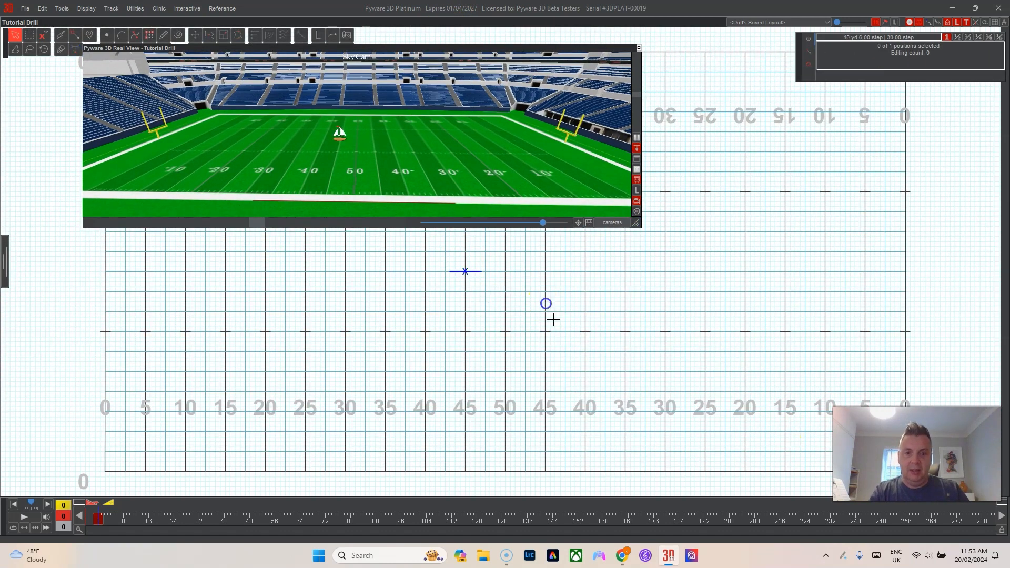
{"action": "key", "text": "ctrl+v"}
{"action": "left_click", "coordinate": [466, 264]}
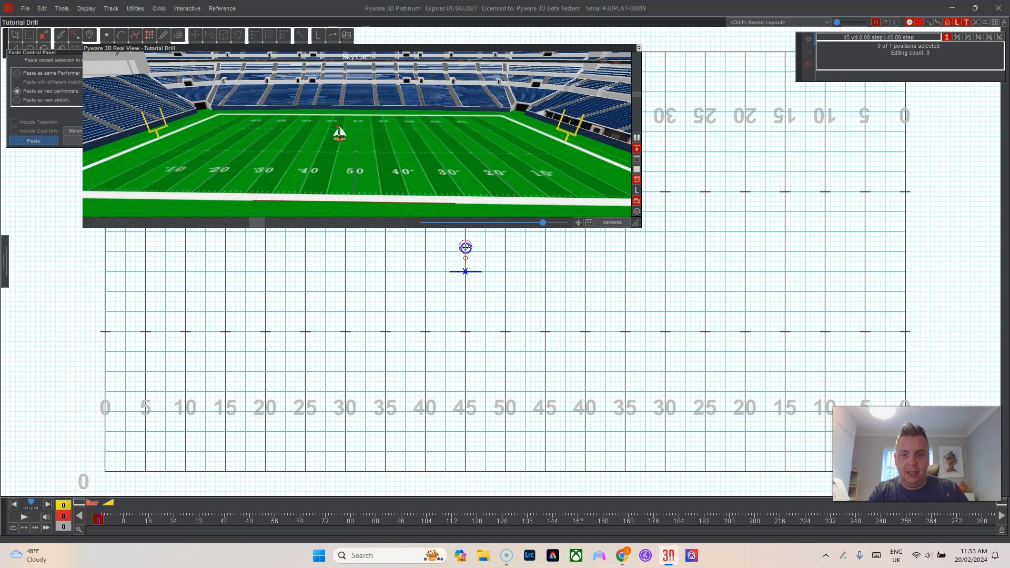
{"action": "left_click", "coordinate": [471, 303]}
Copy both sailboats and paste them as new performers on the left 40-yard line, staggered slightly behind the originals.
{"action": "left_click_drag", "start_coordinate": [442, 273], "coordinate": [481, 358]}
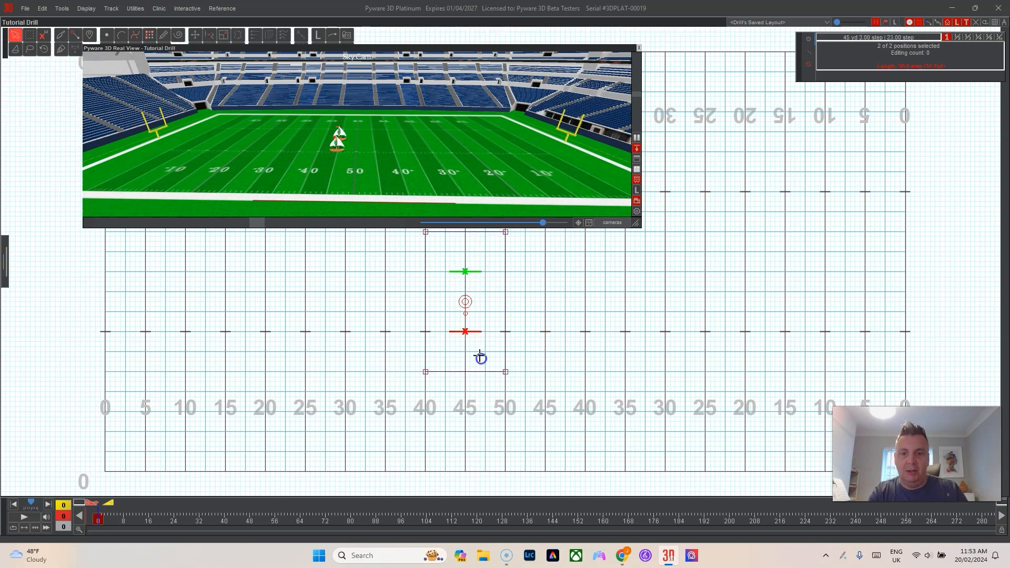
{"action": "left_click", "coordinate": [533, 337]}
{"action": "key", "text": "ctrl+v"}
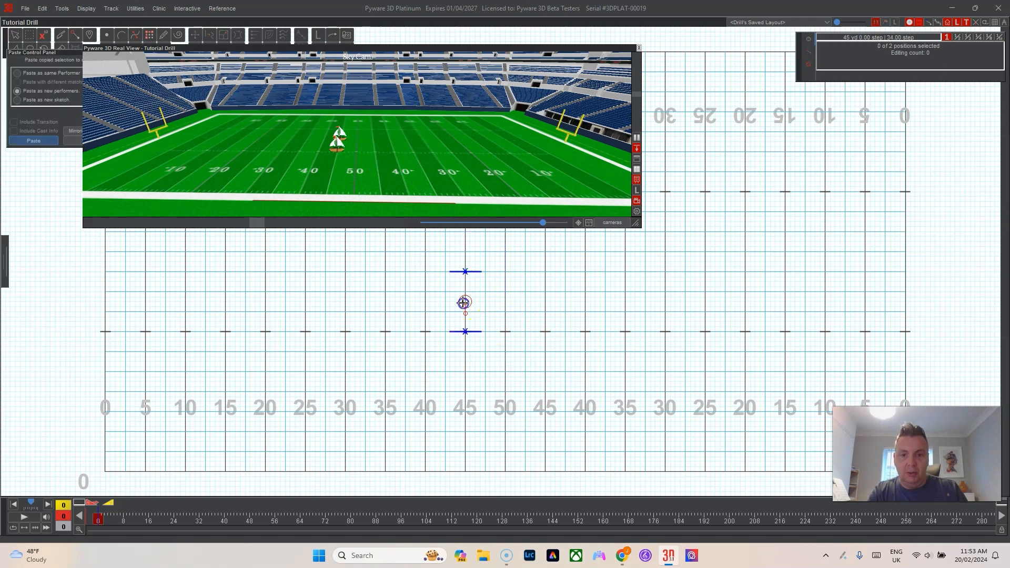
{"action": "left_click", "coordinate": [426, 269]}
Copy the four sailboats and paste them as new performers on the left 30- and 35-yard lines, continuing the stagger.
{"action": "left_click_drag", "start_coordinate": [489, 336], "coordinate": [373, 221]}
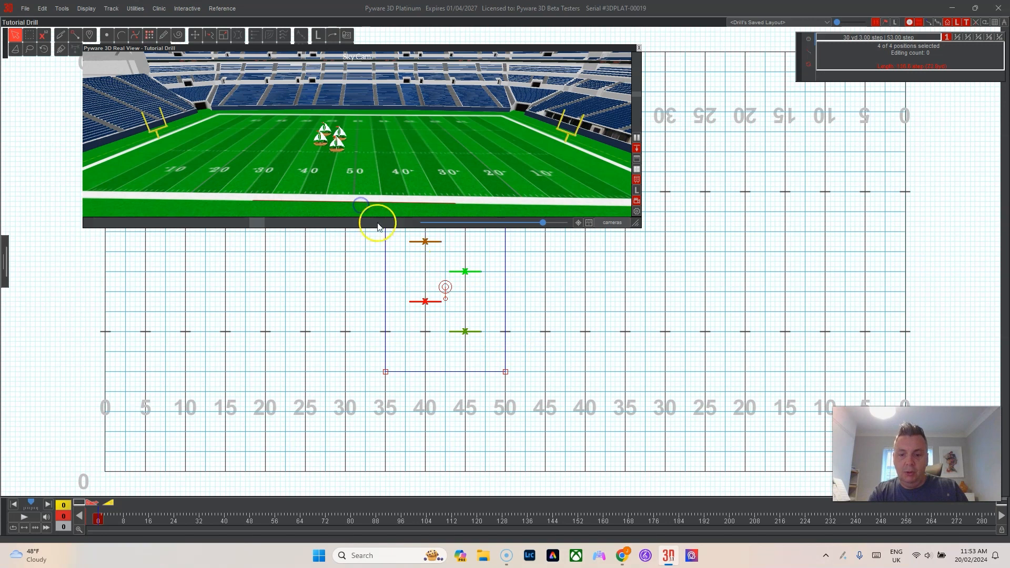
{"action": "left_click", "coordinate": [529, 287]}
{"action": "key", "text": "ctrl+v"}
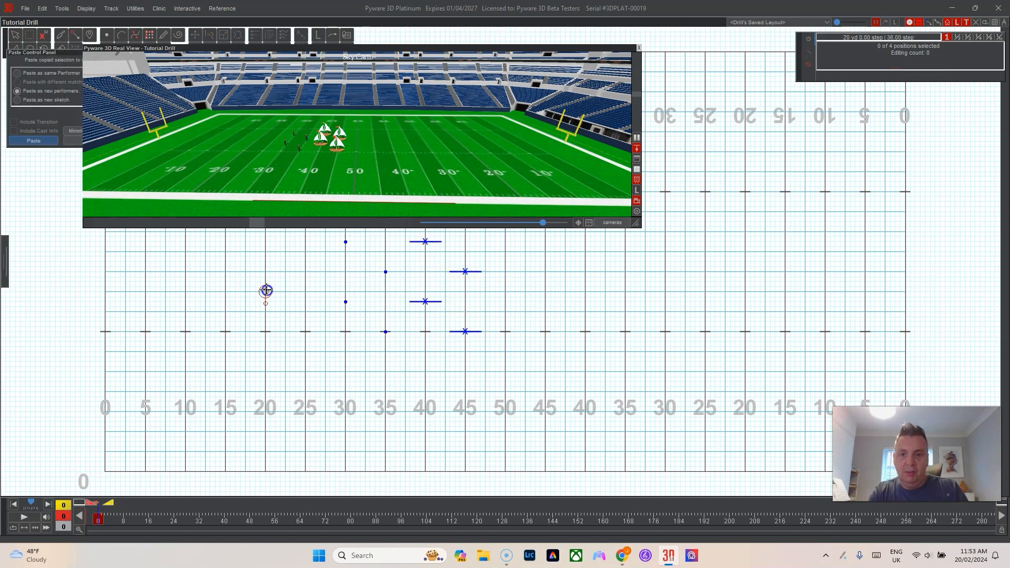
{"action": "left_click", "coordinate": [279, 293]}
Copy the eight sailboats and paste them as new performers between the left 10- and 25-yard lines in the same stagger.
{"action": "left_click_drag", "start_coordinate": [506, 372], "coordinate": [306, 232]}
{"action": "key", "text": "ctrl+c"}
{"action": "left_click", "coordinate": [424, 376]}
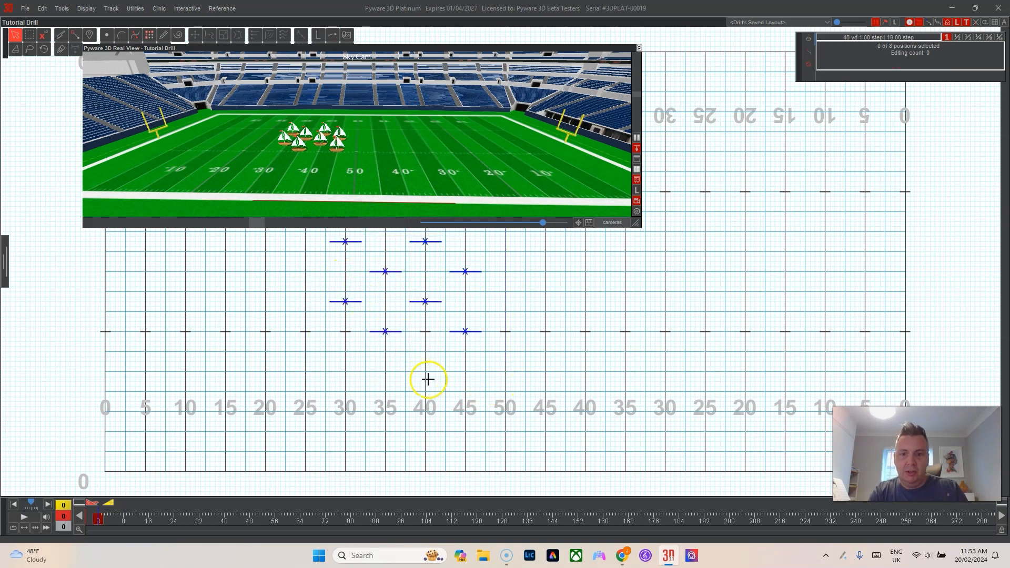
{"action": "key", "text": "ctrl+v"}
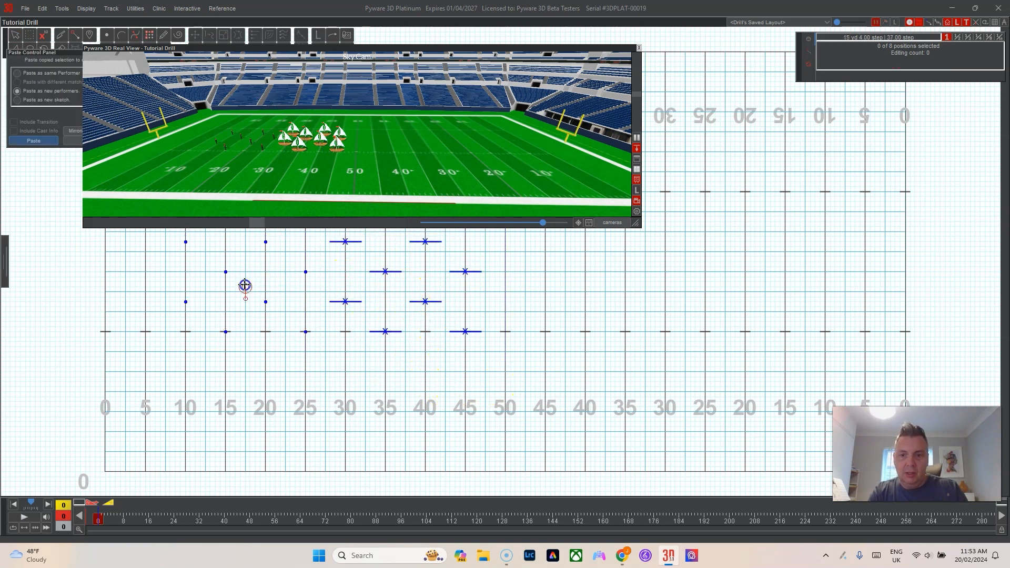
{"action": "left_click", "coordinate": [258, 281]}
Select all sixteen sailboats and move the block forward and toward the middle of the field.
{"action": "left_click_drag", "start_coordinate": [510, 379], "coordinate": [124, 227]}
{"action": "left_click_drag", "start_coordinate": [325, 286], "coordinate": [461, 341]}
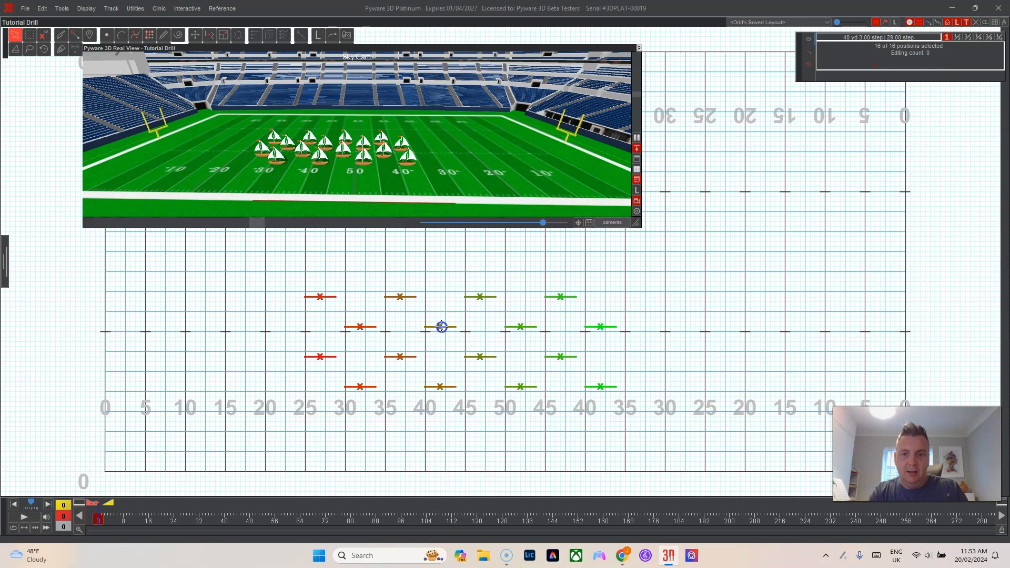
{"action": "left_click", "coordinate": [608, 253]}
Enlarge the Real View, examine the sixteen sailboats from different angles, and collapse it to uncover the field.
{"action": "left_click_drag", "start_coordinate": [635, 222], "coordinate": [950, 440]}
{"action": "left_click_drag", "start_coordinate": [484, 302], "coordinate": [513, 242]}
{"action": "left_click_drag", "start_coordinate": [514, 242], "coordinate": [700, 321]}
{"action": "left_click_drag", "start_coordinate": [550, 330], "coordinate": [581, 328]}
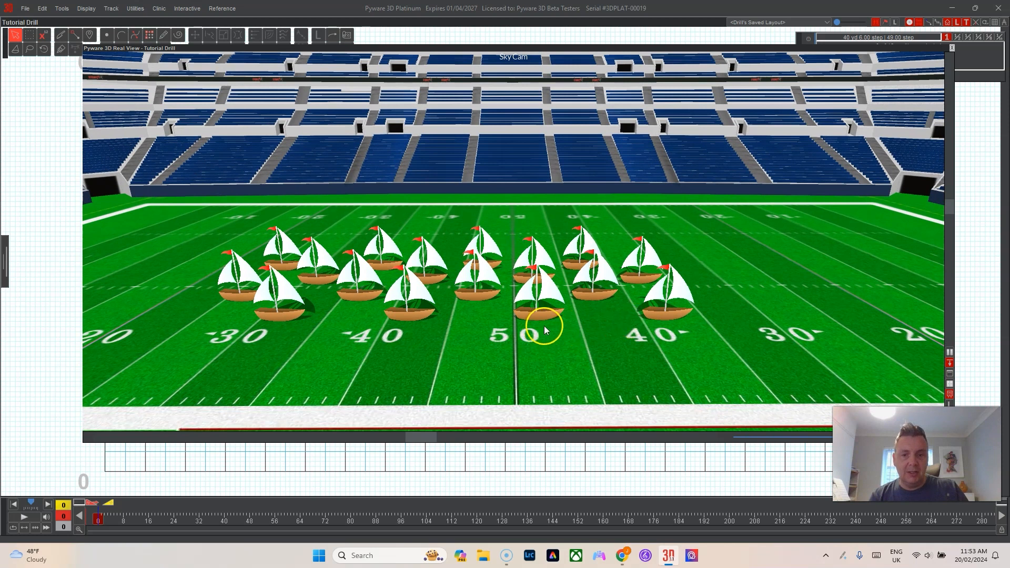
{"action": "double_click", "coordinate": [542, 48]}
Push the sailboat block onto the yard lines between the left 30 and right 35, and accept the move.
{"action": "left_click_drag", "start_coordinate": [286, 265], "coordinate": [721, 439]}
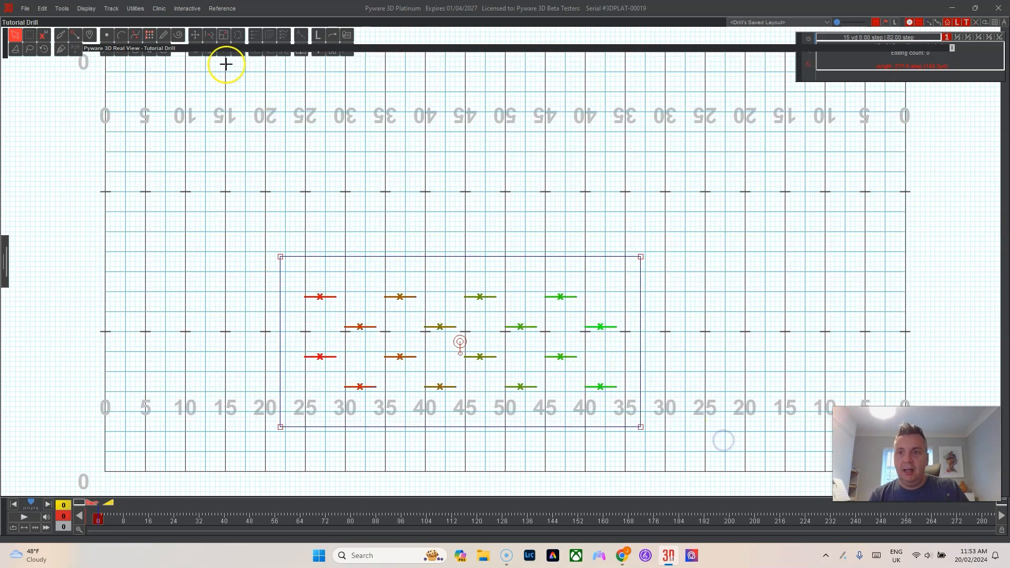
{"action": "left_click", "coordinate": [195, 35]}
{"action": "left_click_drag", "start_coordinate": [601, 389], "coordinate": [627, 393]}
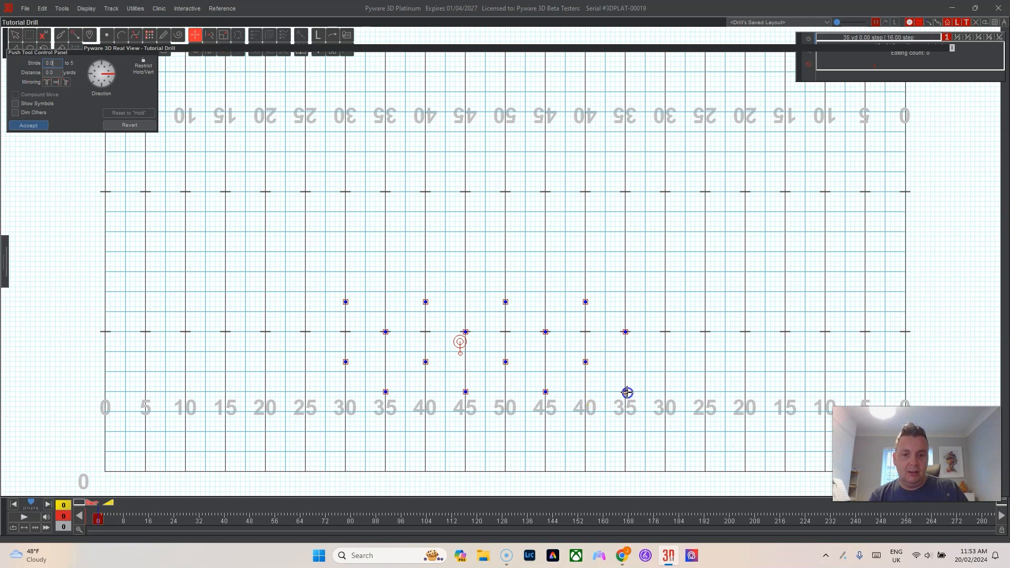
{"action": "left_click", "coordinate": [33, 125]}
Stretch the sailboat block with the Resize tool, pulling its back-left corner to about the left 12.5-yard line behind the back hash.
{"action": "left_click", "coordinate": [224, 35]}
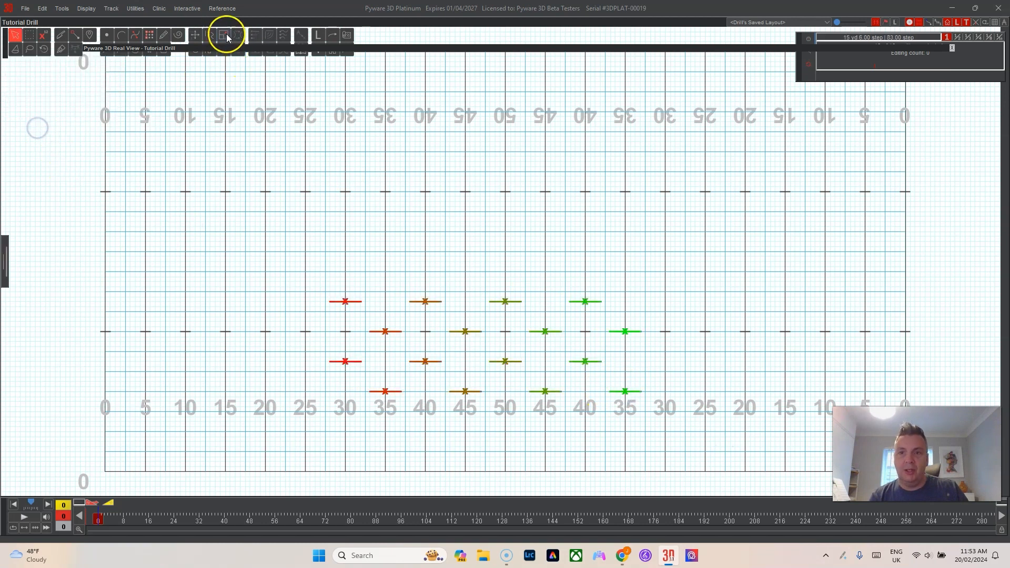
{"action": "left_click_drag", "start_coordinate": [345, 302], "coordinate": [350, 273]}
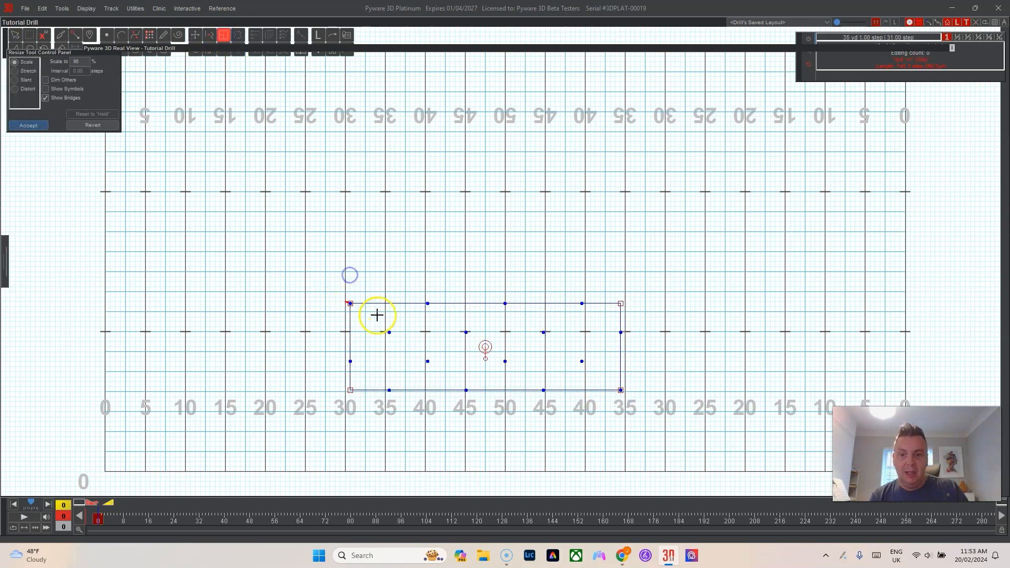
{"action": "left_click_drag", "start_coordinate": [621, 391], "coordinate": [626, 391]}
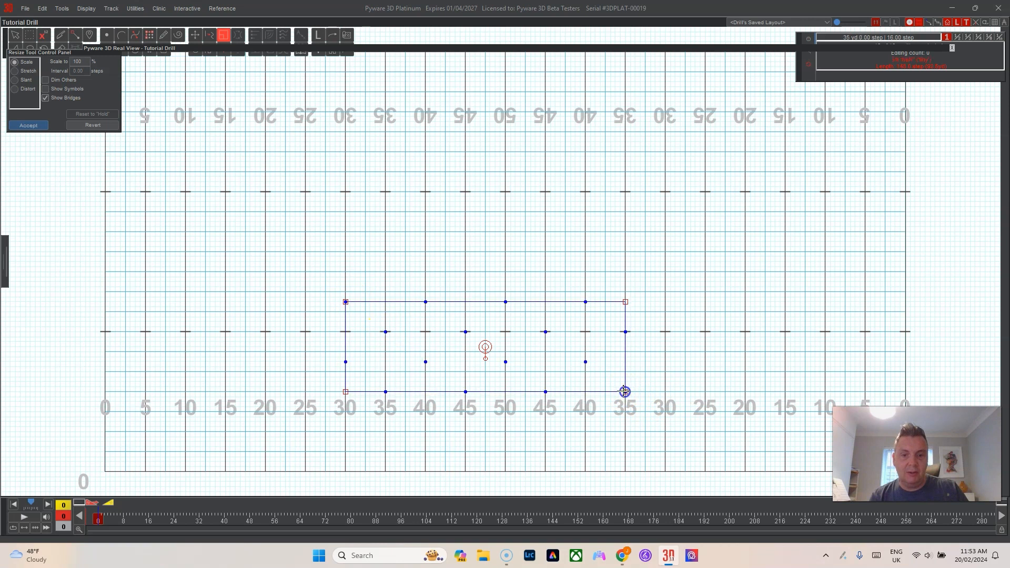
{"action": "left_click", "coordinate": [15, 70]}
{"action": "left_click_drag", "start_coordinate": [346, 302], "coordinate": [203, 152]}
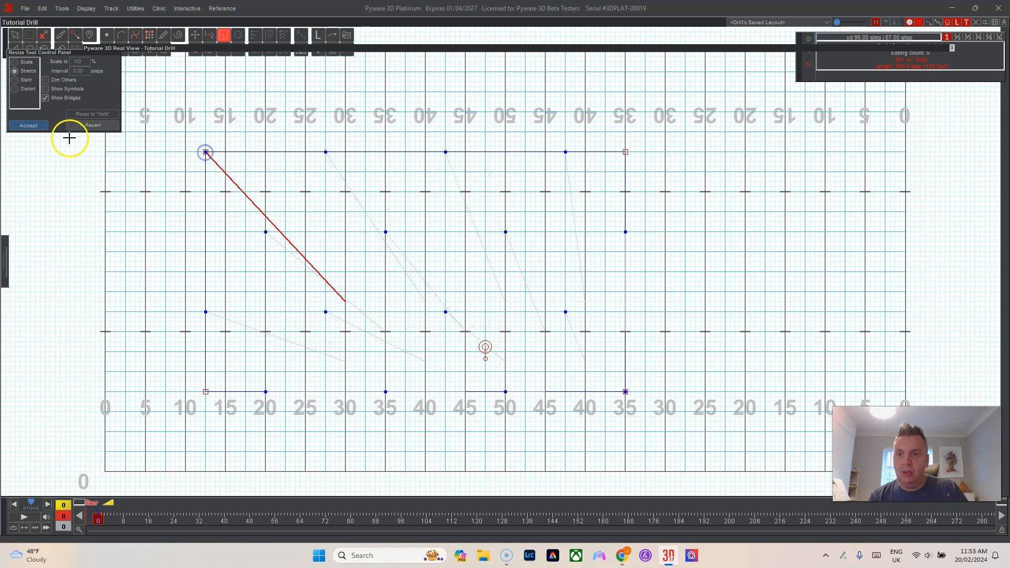
{"action": "left_click", "coordinate": [37, 123]}
Push the sixteen sailboats sideways to center the formation on the 50-yard line, and check the spread in the Real View.
{"action": "left_click_drag", "start_coordinate": [344, 179], "coordinate": [523, 365]}
{"action": "left_click_drag", "start_coordinate": [164, 135], "coordinate": [704, 439]}
{"action": "left_click", "coordinate": [196, 35]}
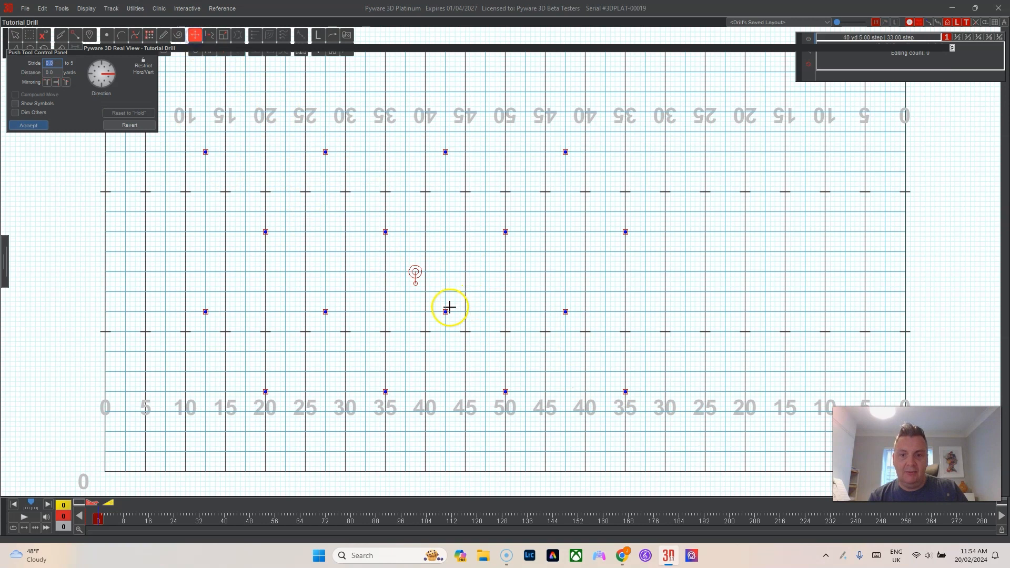
{"action": "left_click_drag", "start_coordinate": [415, 273], "coordinate": [505, 273]}
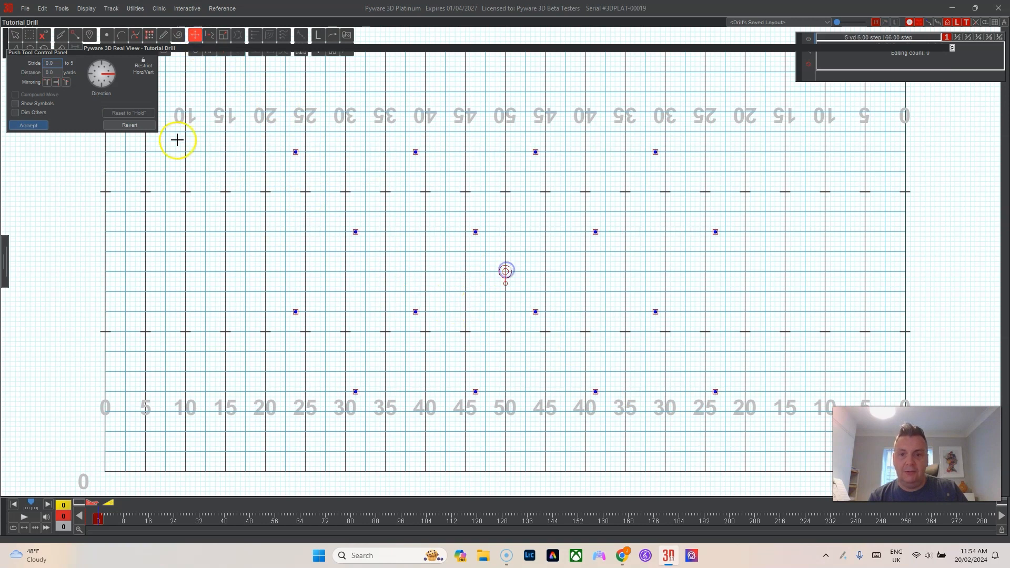
{"action": "left_click", "coordinate": [38, 128]}
{"action": "left_click", "coordinate": [368, 130]}
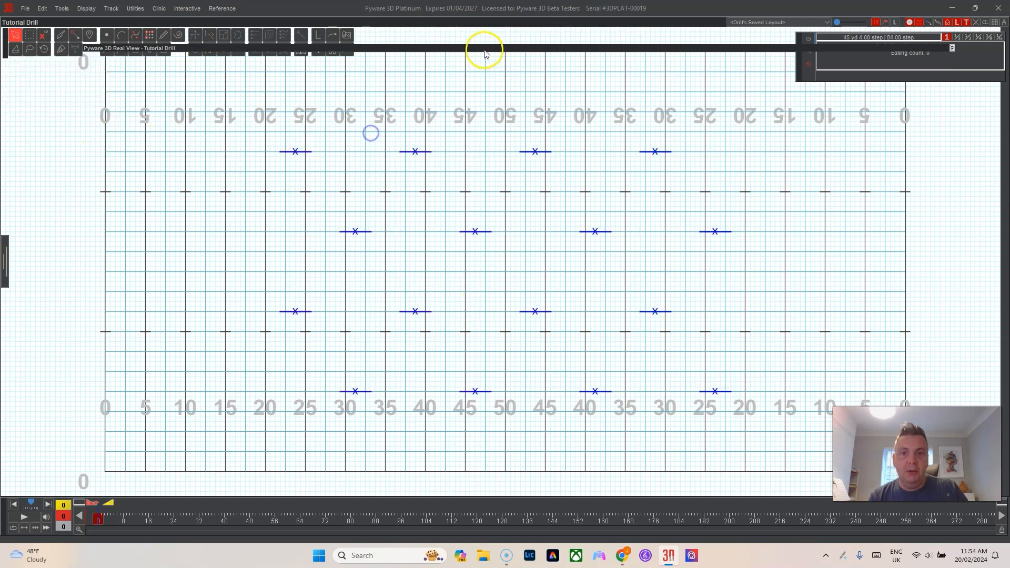
{"action": "left_click", "coordinate": [267, 49]}
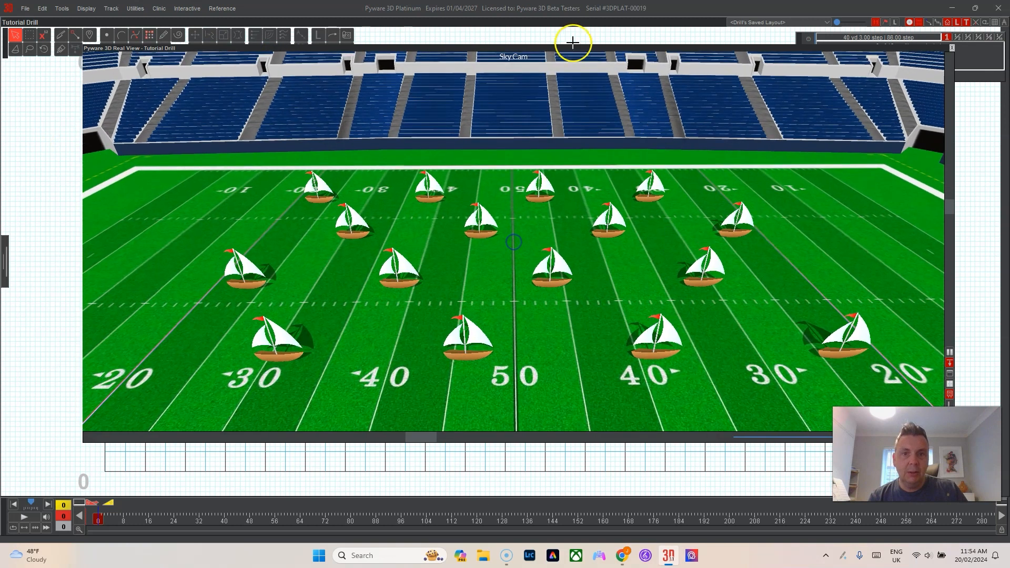
{"action": "left_click", "coordinate": [557, 48]}
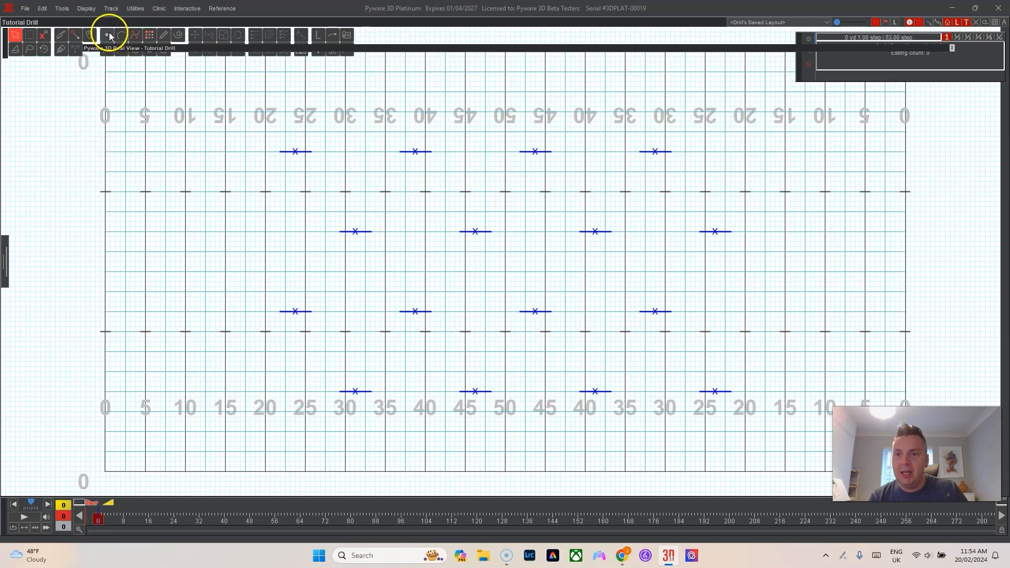
Place two performers just behind each of the four back-row sailboats with the Point tool.
{"action": "left_click", "coordinate": [107, 35]}
{"action": "left_click", "coordinate": [306, 142]}
{"action": "left_click", "coordinate": [426, 141]}
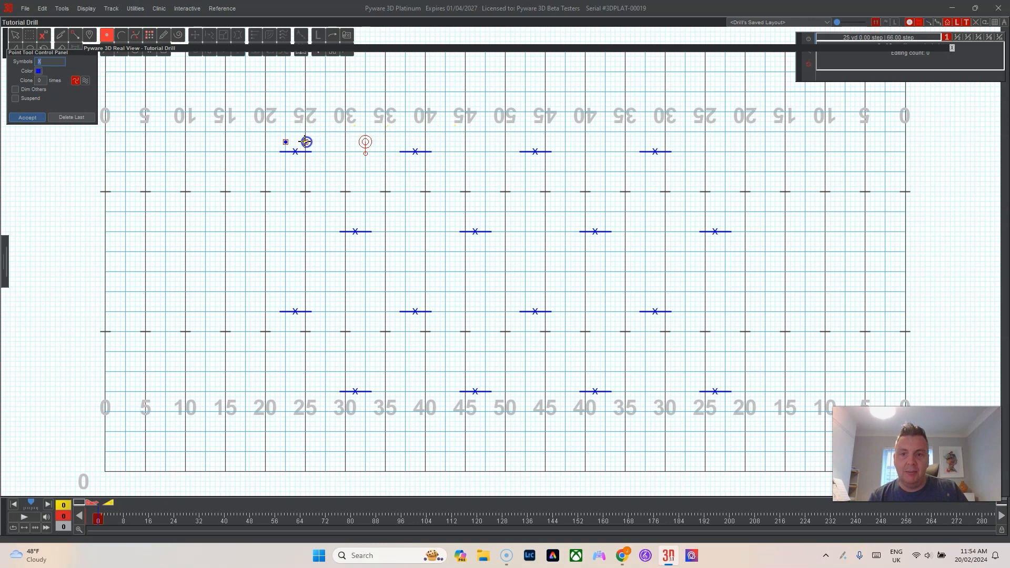
{"action": "left_click", "coordinate": [406, 142]}
{"action": "left_click", "coordinate": [426, 142]}
{"action": "left_click", "coordinate": [525, 146]}
{"action": "left_click", "coordinate": [548, 142]}
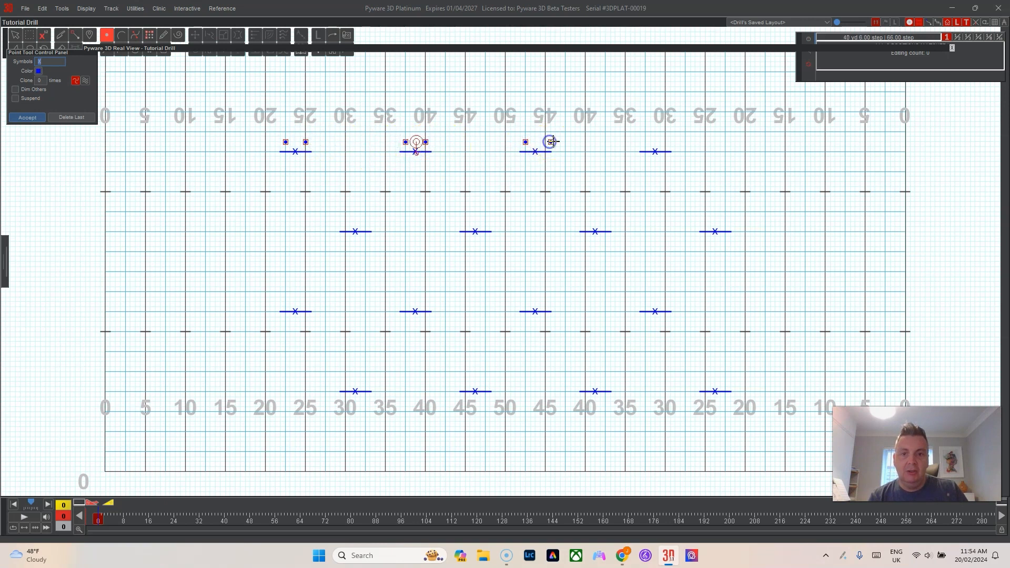
{"action": "left_click", "coordinate": [645, 142]}
{"action": "left_click", "coordinate": [665, 142]}
{"action": "left_click", "coordinate": [42, 117]}
Copy the eight added performers and paste them as new performers behind the second row of sailboats from the back.
{"action": "left_click_drag", "start_coordinate": [263, 116], "coordinate": [340, 148]}
{"action": "key", "text": "ctrl+c"}
{"action": "key", "text": "ctrl+v"}
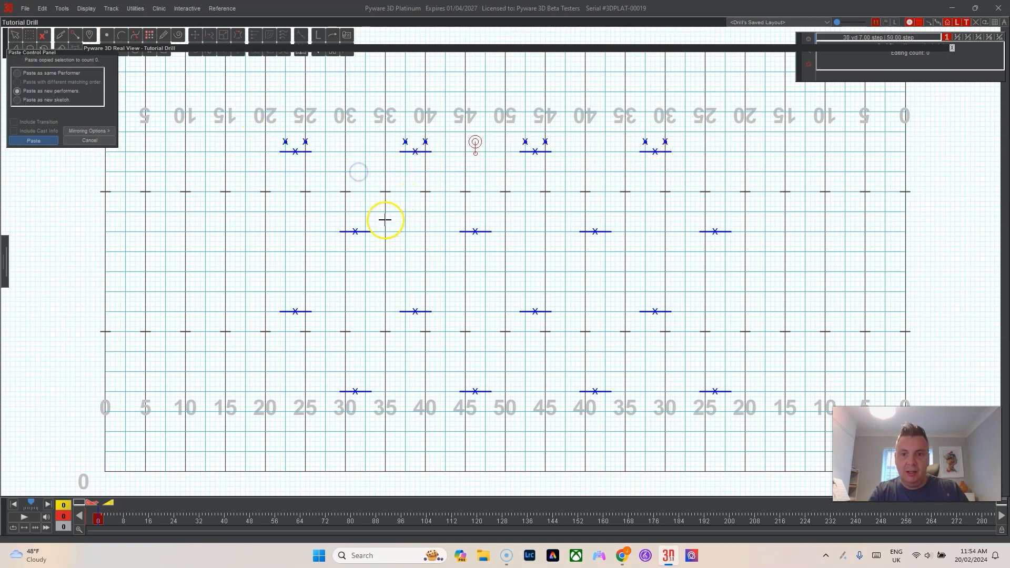
{"action": "left_click_drag", "start_coordinate": [476, 142], "coordinate": [499, 188]}
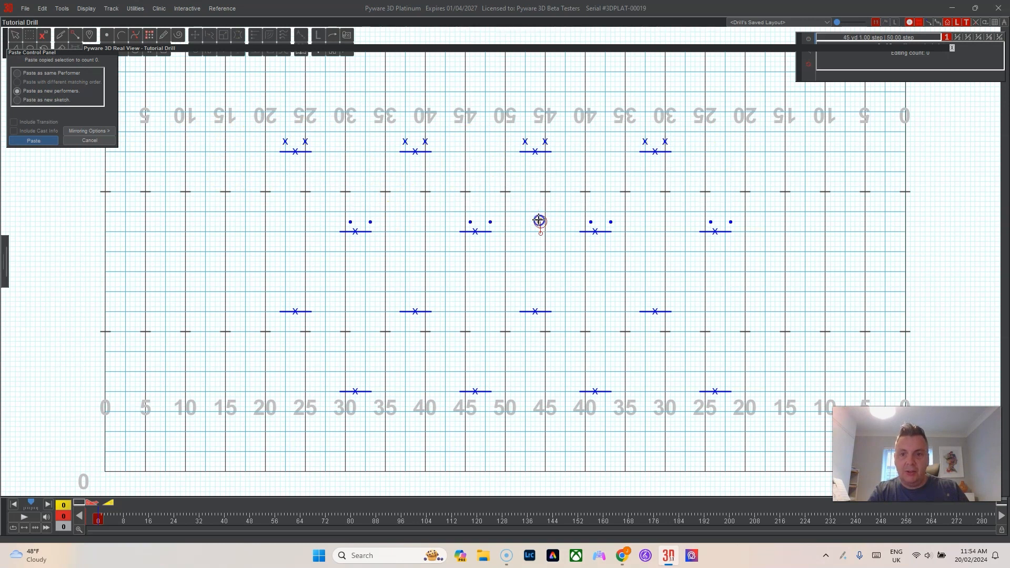
{"action": "left_click", "coordinate": [37, 142]}
Copy both rows of paired performers and paste them as new performers behind the two front rows of sailboats.
{"action": "left_click_drag", "start_coordinate": [280, 129], "coordinate": [320, 146]}
{"action": "left_click_drag", "start_coordinate": [337, 211], "coordinate": [401, 226]}
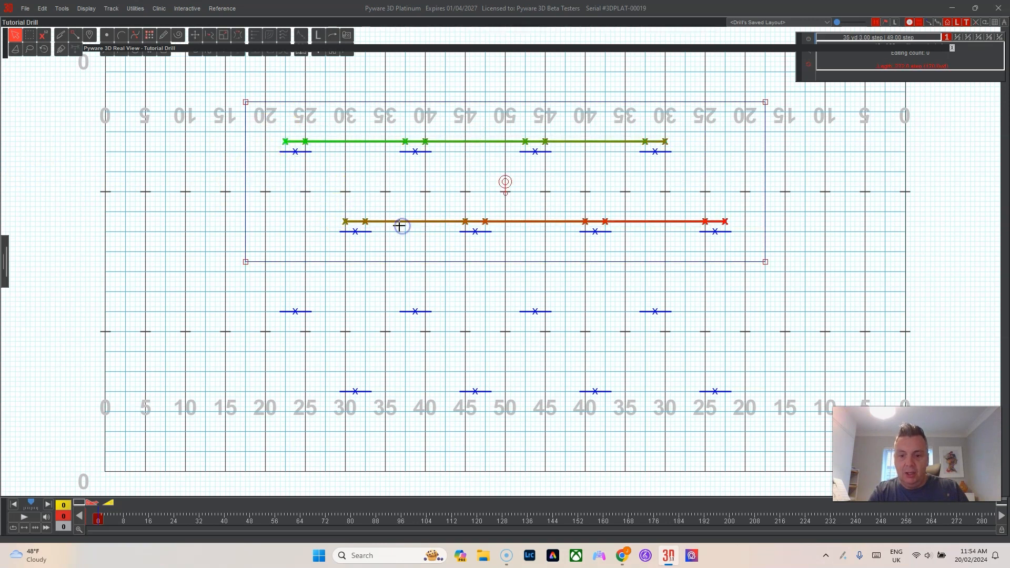
{"action": "key", "text": "ctrl+c"}
{"action": "key", "text": "ctrl+v"}
{"action": "left_click_drag", "start_coordinate": [512, 204], "coordinate": [505, 209]}
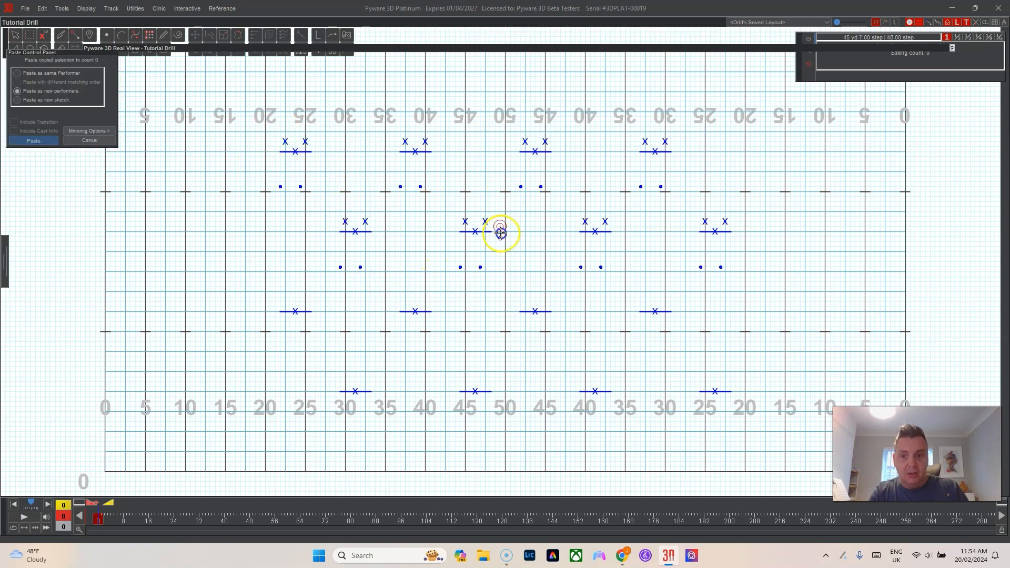
{"action": "mouse_move", "coordinate": [506, 341]}
{"action": "left_mouse_down"}
{"action": "mouse_move", "coordinate": [512, 332]}
{"action": "mouse_move", "coordinate": [506, 338]}
{"action": "left_mouse_up"}
{"action": "left_click", "coordinate": [50, 141]}
Reopen the Real View and examine the performers standing behind the sailboats from different angles.
{"action": "left_click", "coordinate": [453, 179]}
{"action": "double_click", "coordinate": [484, 48]}
{"action": "left_click_drag", "start_coordinate": [577, 333], "coordinate": [578, 337]}
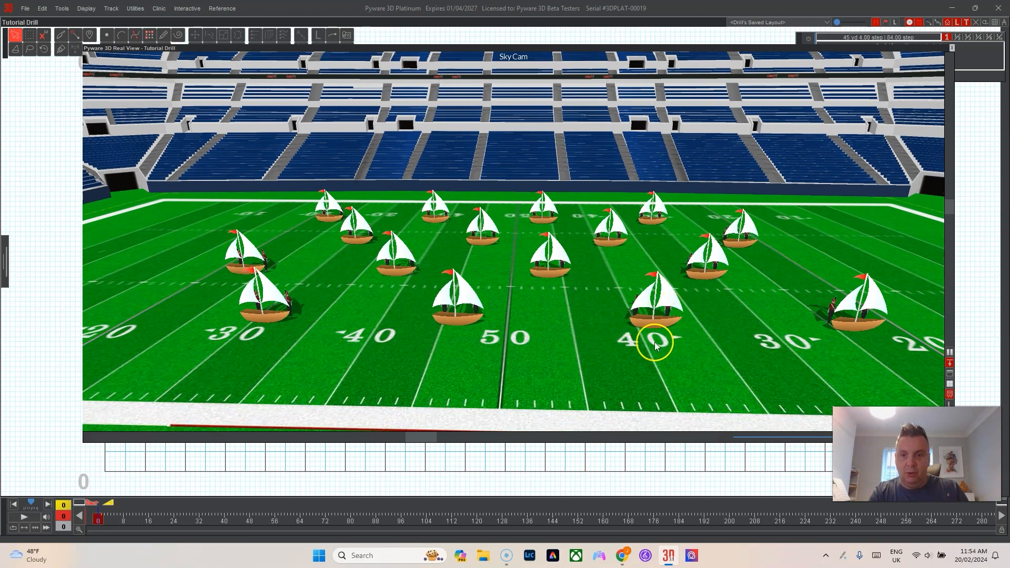
{"action": "left_click_drag", "start_coordinate": [587, 304], "coordinate": [577, 308]}
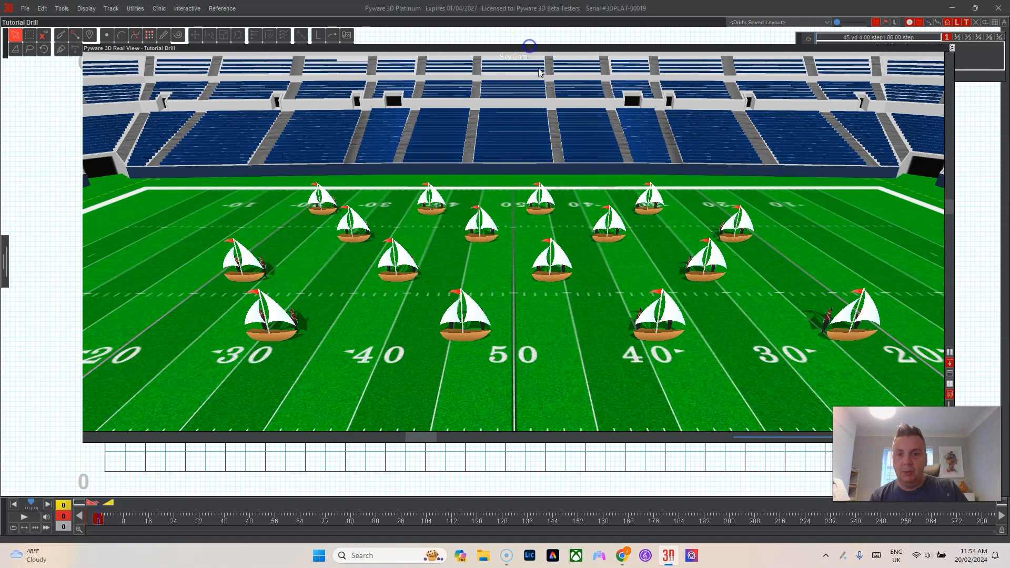
Select the paired performers in all four rows and move them with the Push tool to just in front of their sailboats.
{"action": "double_click", "coordinate": [518, 47]}
{"action": "left_click_drag", "start_coordinate": [293, 131], "coordinate": [320, 143]}
{"action": "left_click_drag", "start_coordinate": [324, 207], "coordinate": [381, 219]}
{"action": "left_click_drag", "start_coordinate": [259, 289], "coordinate": [314, 302]}
{"action": "left_click_drag", "start_coordinate": [337, 375], "coordinate": [394, 386]}
{"action": "left_click", "coordinate": [196, 35]}
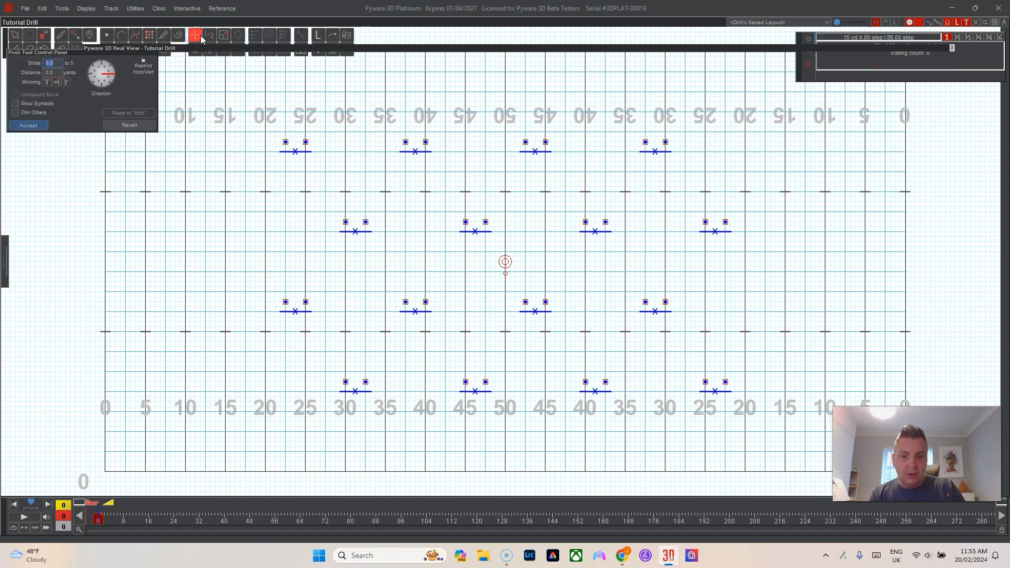
{"action": "key", "text": "Down"}
{"action": "key", "text": "Down"}
{"action": "key", "text": "Return"}
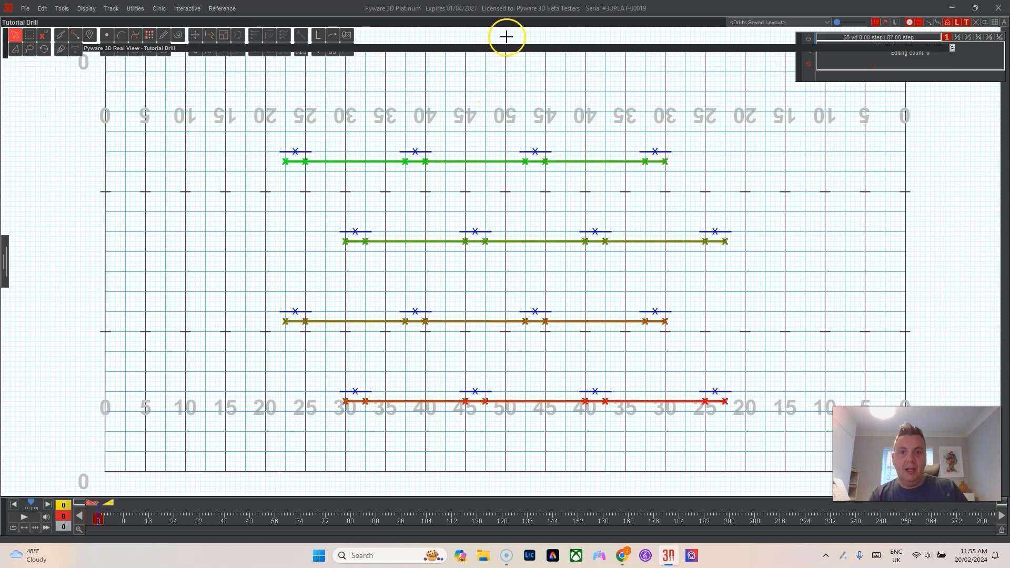
Reopen the Real View and examine the performers in front of the sailboats from the front, side and elevated angles.
{"action": "double_click", "coordinate": [503, 50]}
{"action": "left_click_drag", "start_coordinate": [539, 336], "coordinate": [576, 341]}
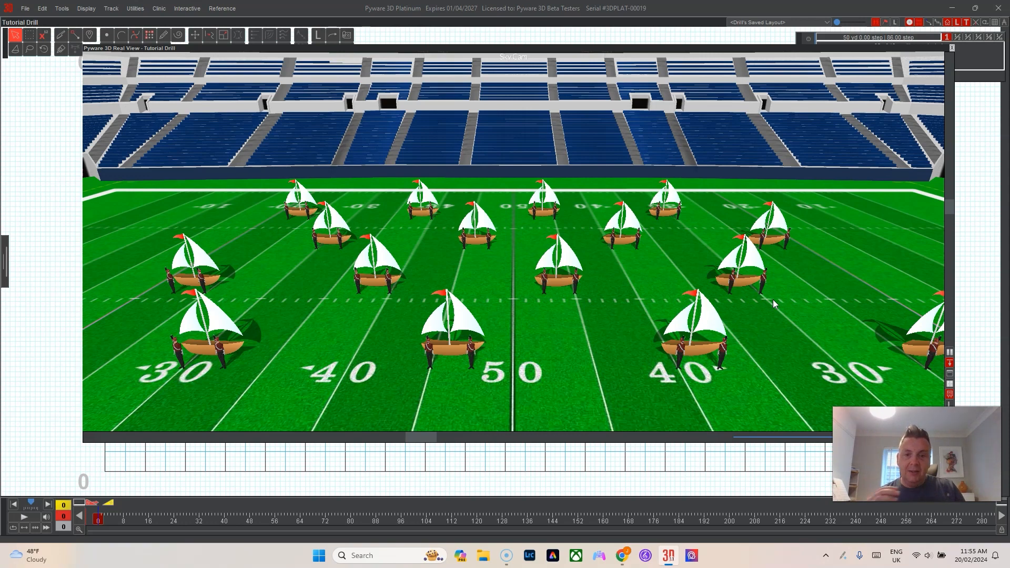
{"action": "left_click_drag", "start_coordinate": [624, 340], "coordinate": [517, 242]}
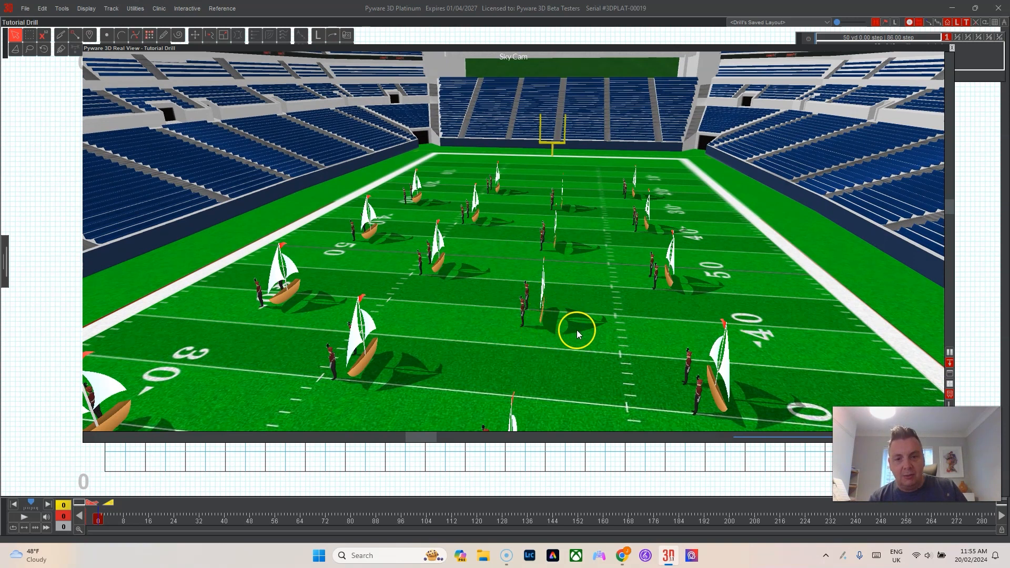
{"action": "left_click_drag", "start_coordinate": [460, 299], "coordinate": [443, 300]}
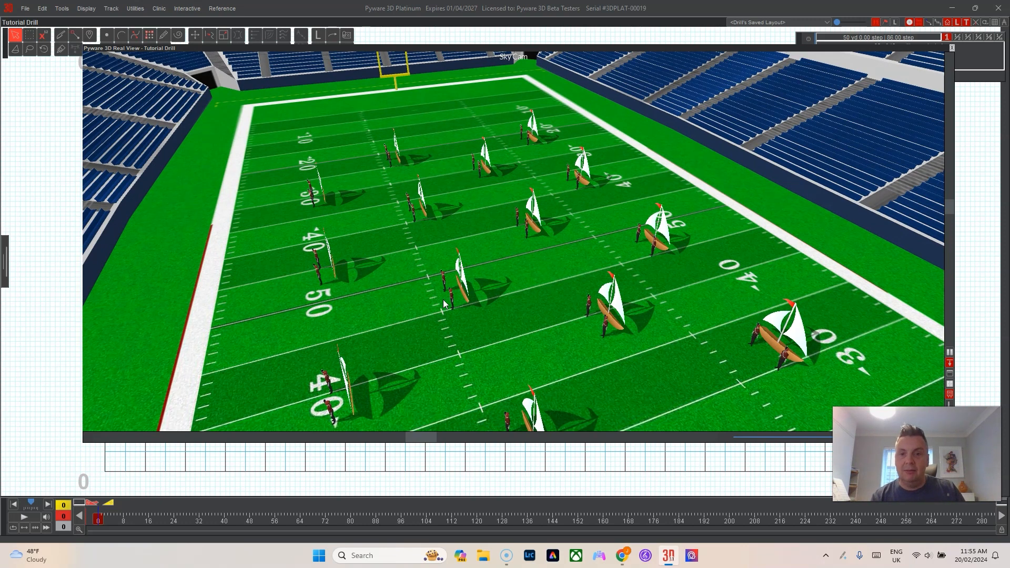
{"action": "left_click_drag", "start_coordinate": [376, 234], "coordinate": [541, 294]}
{"action": "mouse_move", "coordinate": [609, 330]}
{"action": "left_mouse_down"}
{"action": "mouse_move", "coordinate": [469, 330]}
{"action": "mouse_move", "coordinate": [492, 321]}
{"action": "mouse_move", "coordinate": [619, 328]}
{"action": "left_mouse_up"}
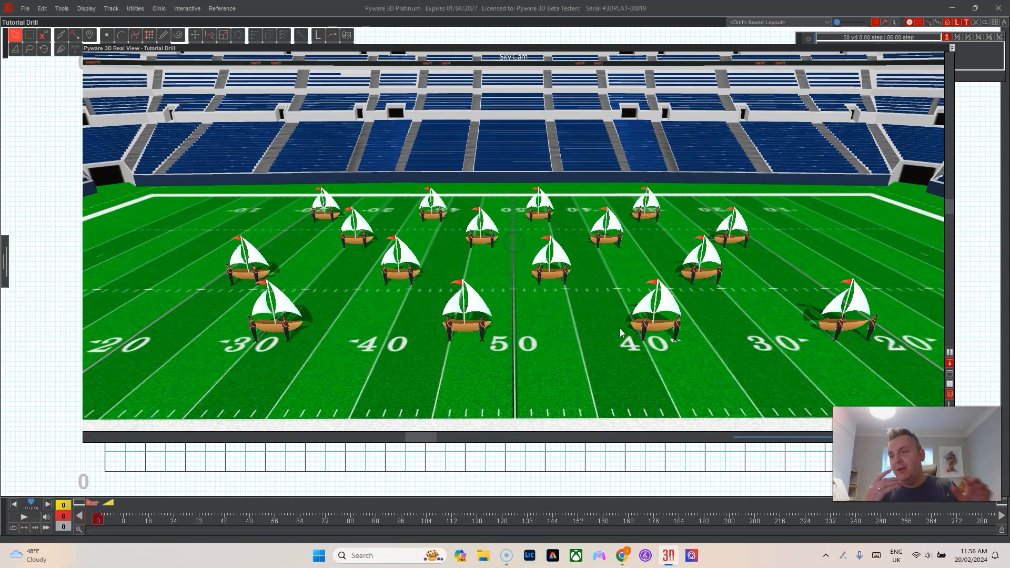